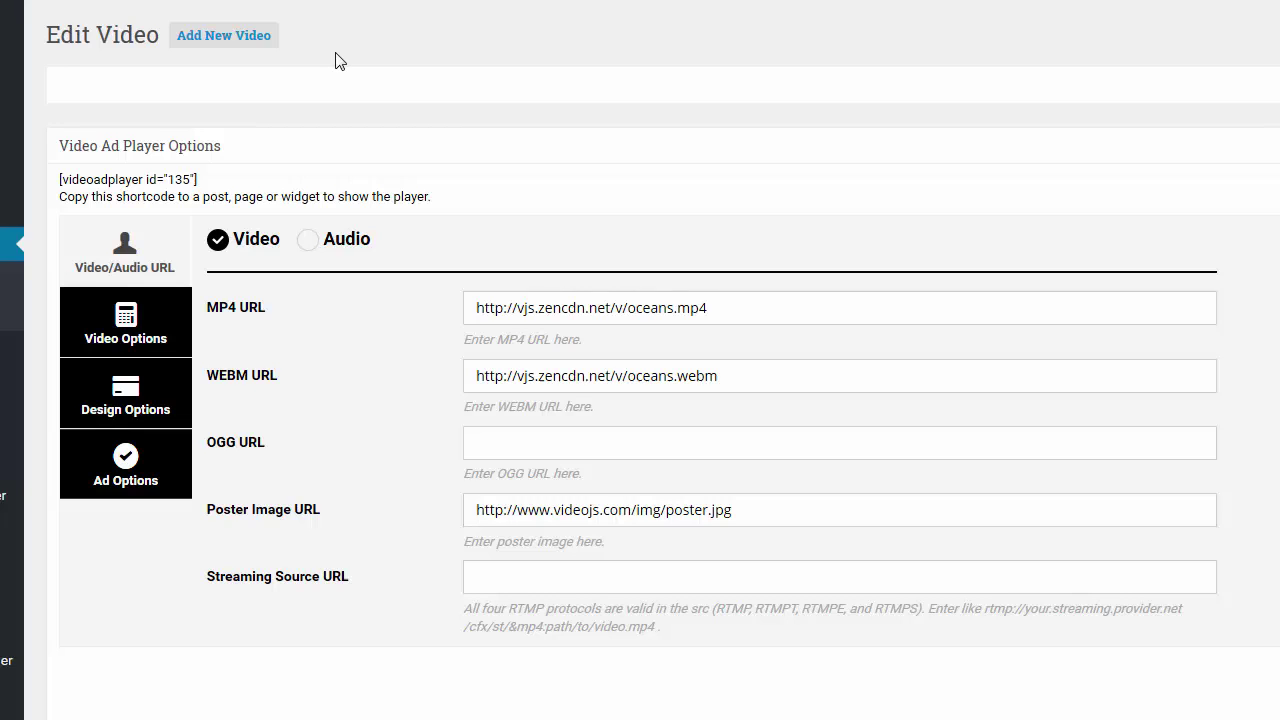
- Title the video entry 'Banner or Text HTML Overlays' and review its MP4, WEBM and poster URLs
type("Banner")
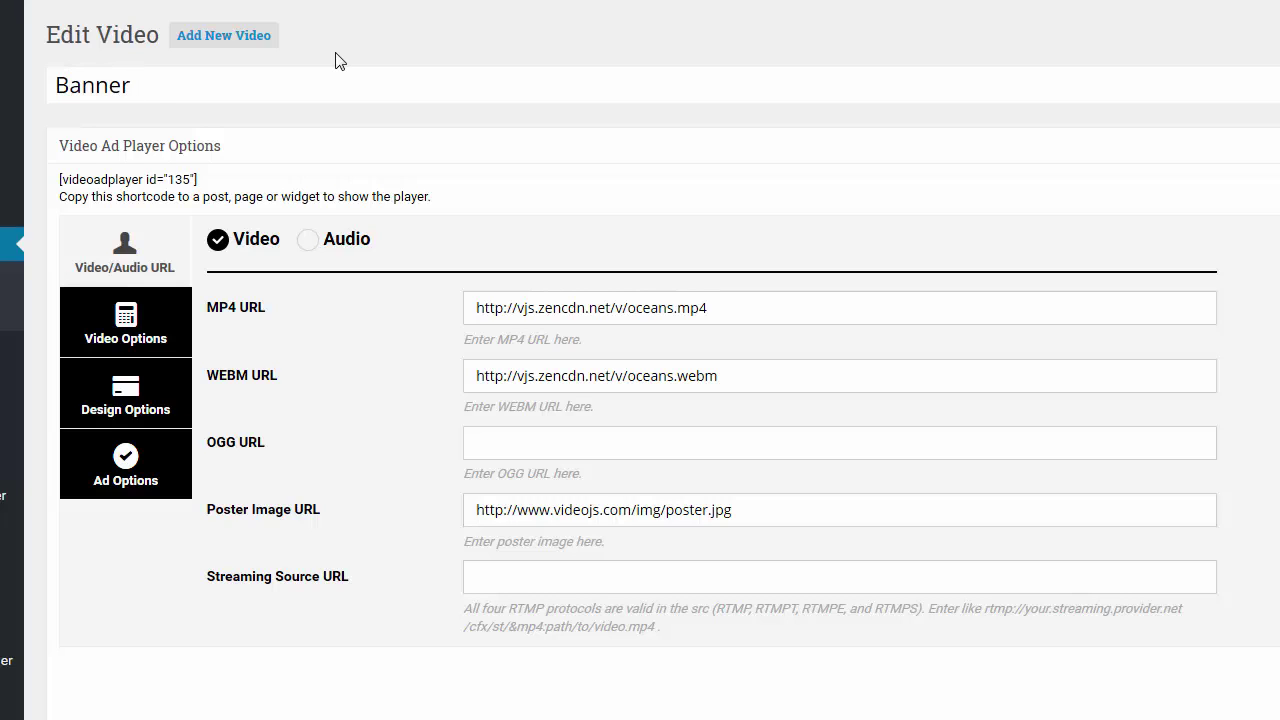
type(" or Text HTML Overl")
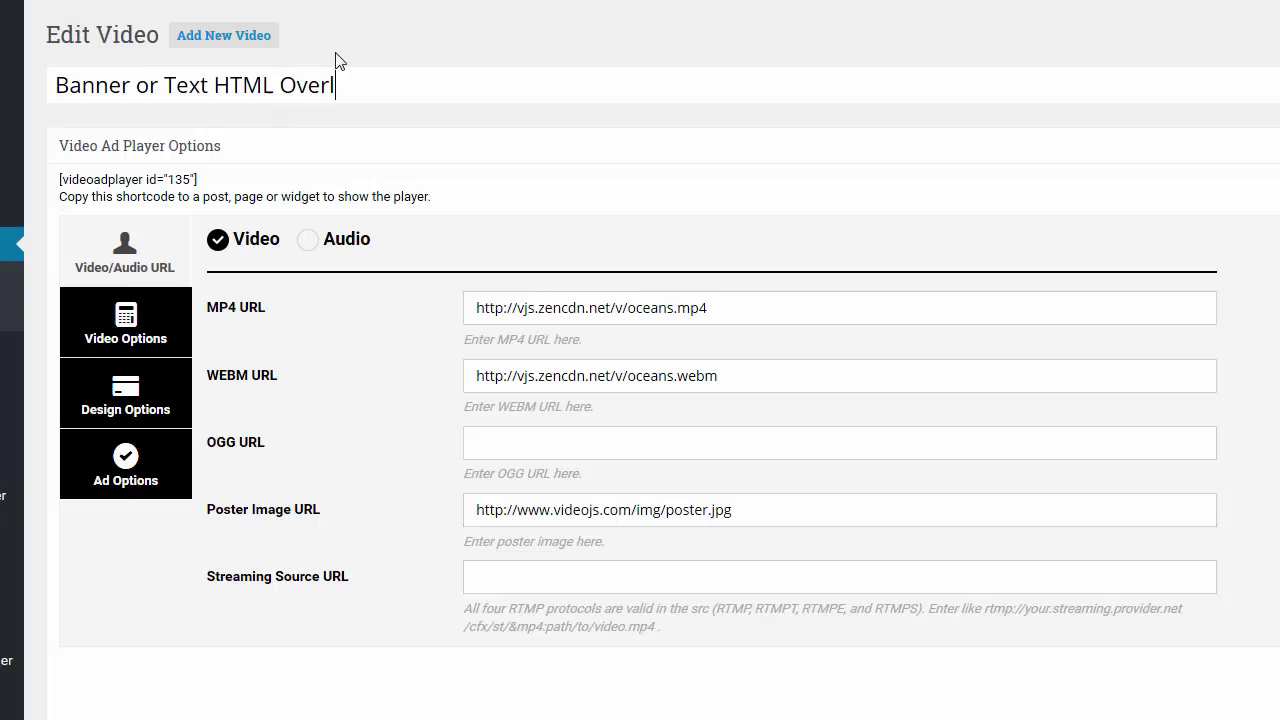
type("ays")
left_click_drag(210, 96, 397, 40)
left_click(407, 36)
left_click(740, 307)
left_click(746, 370)
left_click(756, 514)
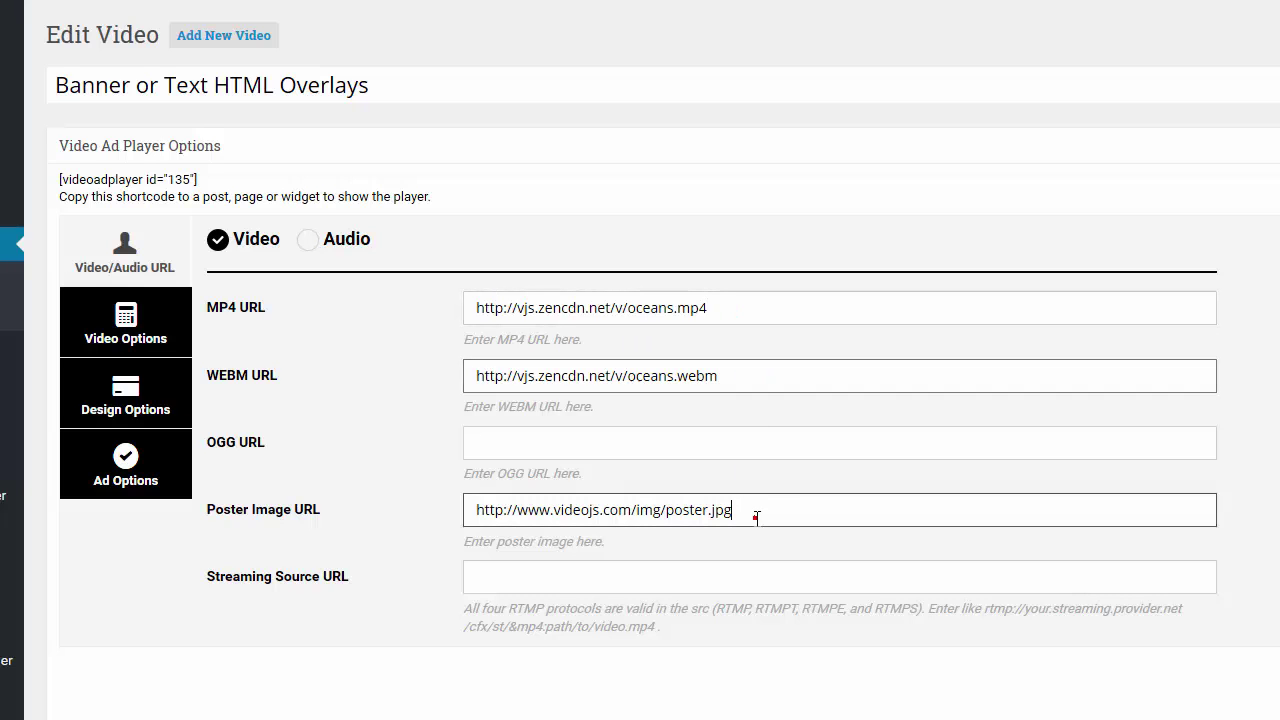
- In Ad Options, choose Banner/Text Overlay Ads and put the caret in the HTML Code/Shortcode box
left_click(134, 408)
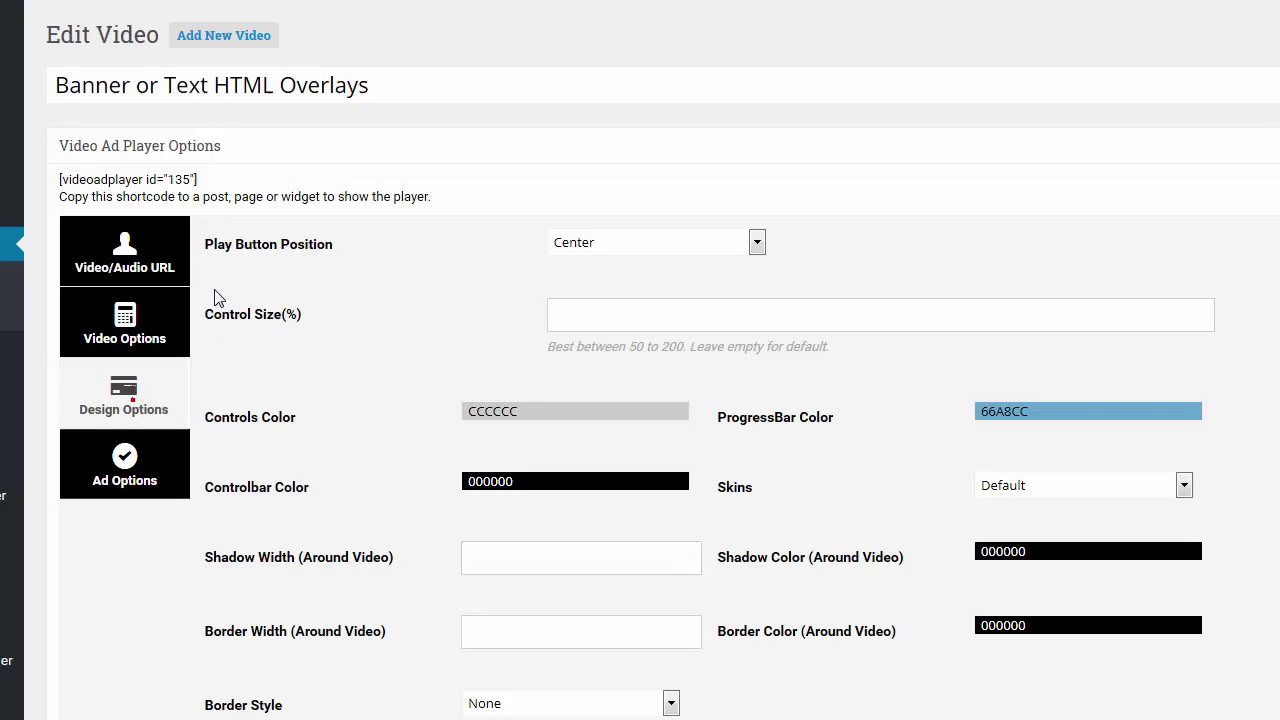
left_click(128, 467)
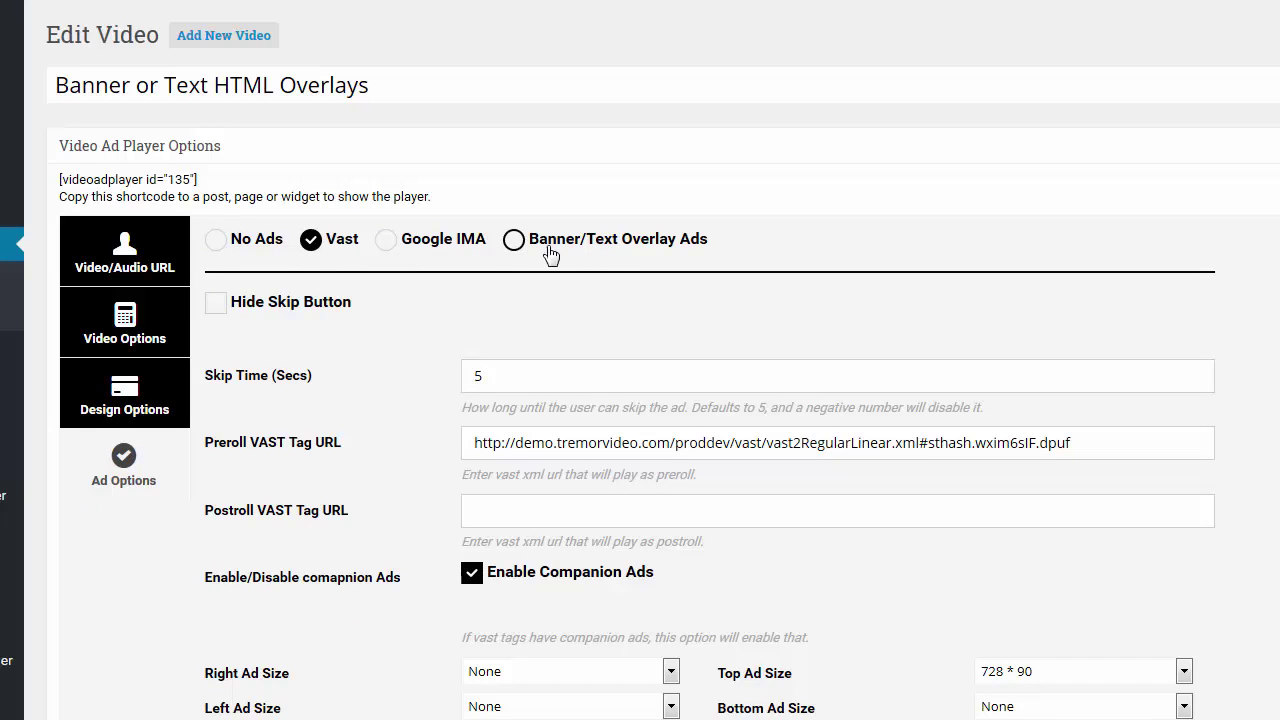
left_click(514, 240)
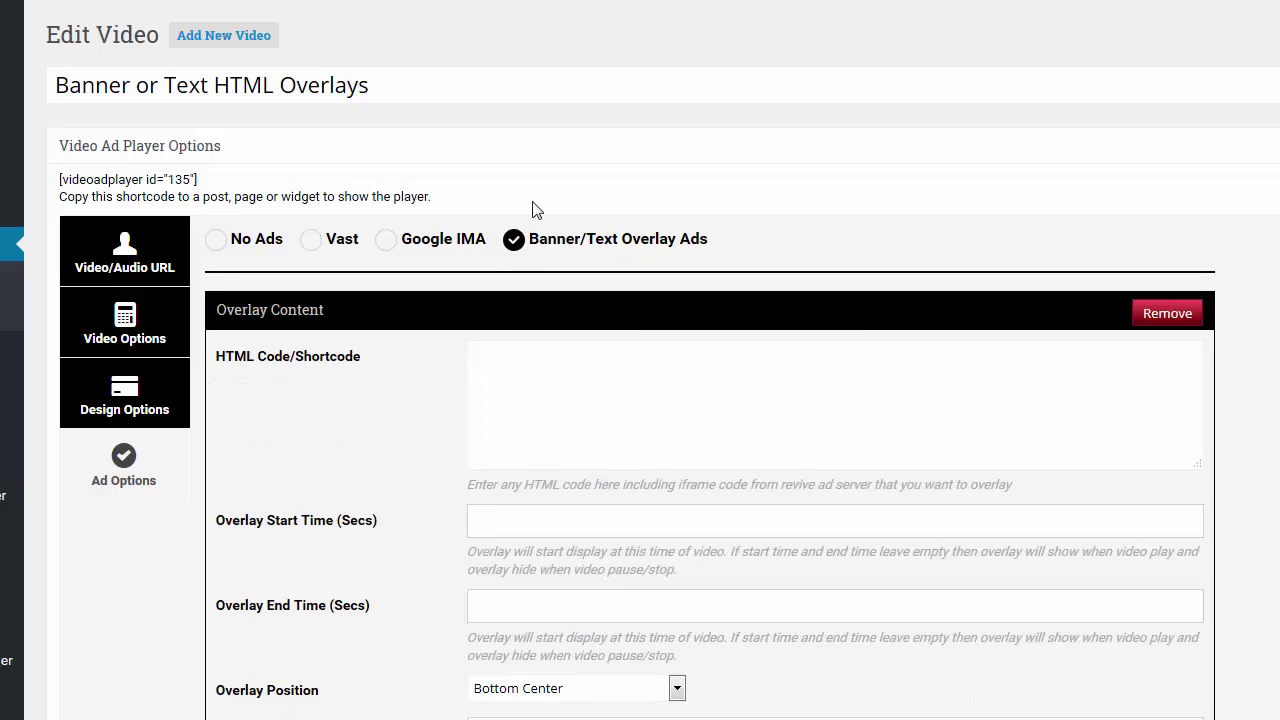
scroll(535, 209, "down", 1)
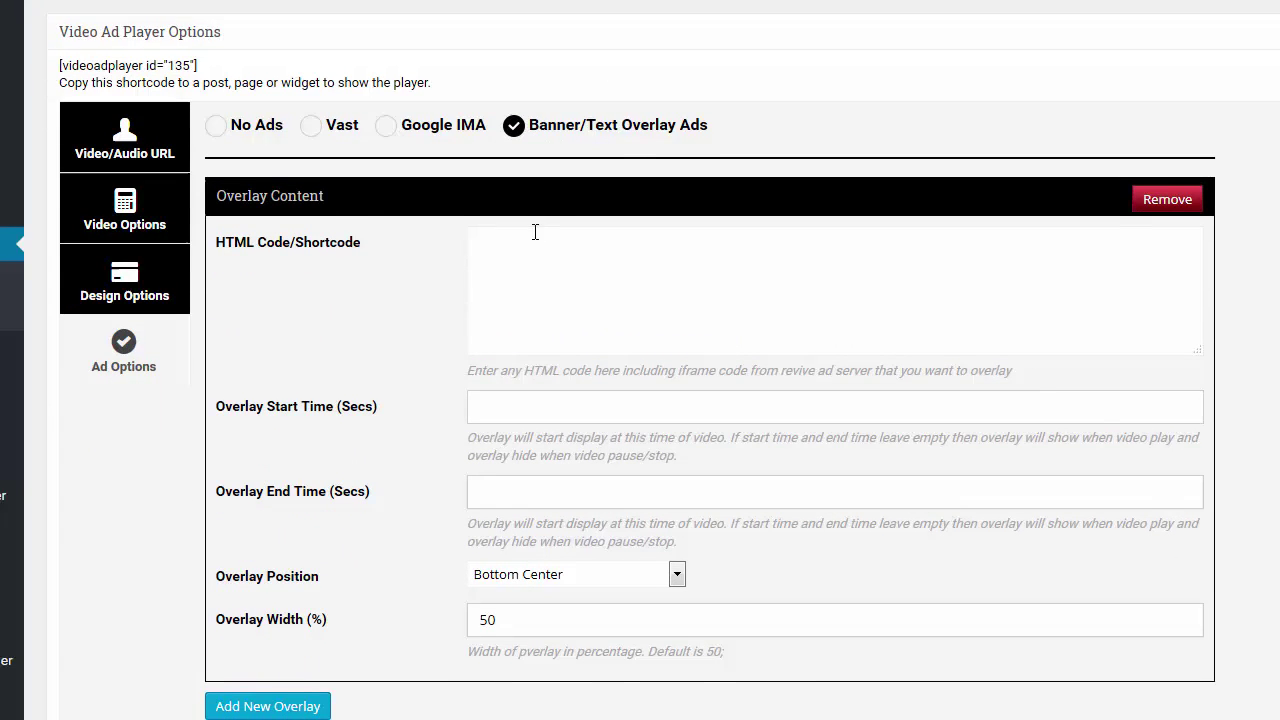
scroll(536, 231, "down", 1)
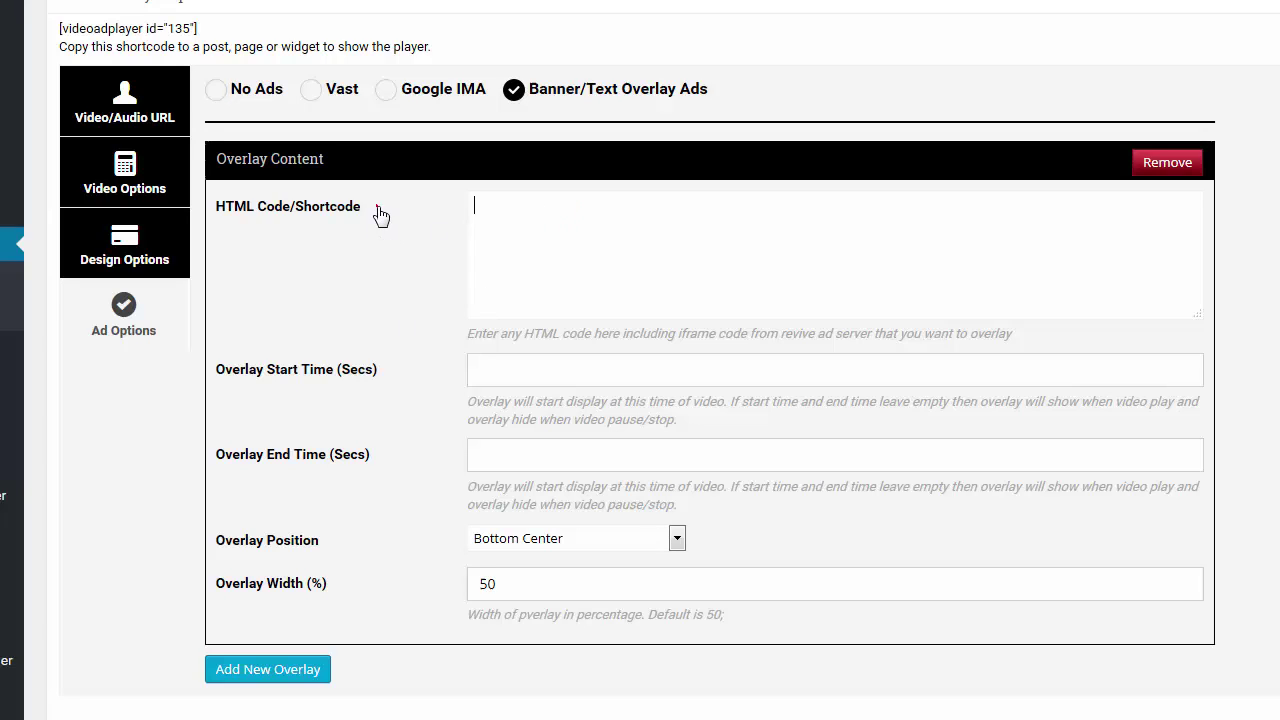
left_click_drag(361, 210, 290, 218)
left_click(552, 214)
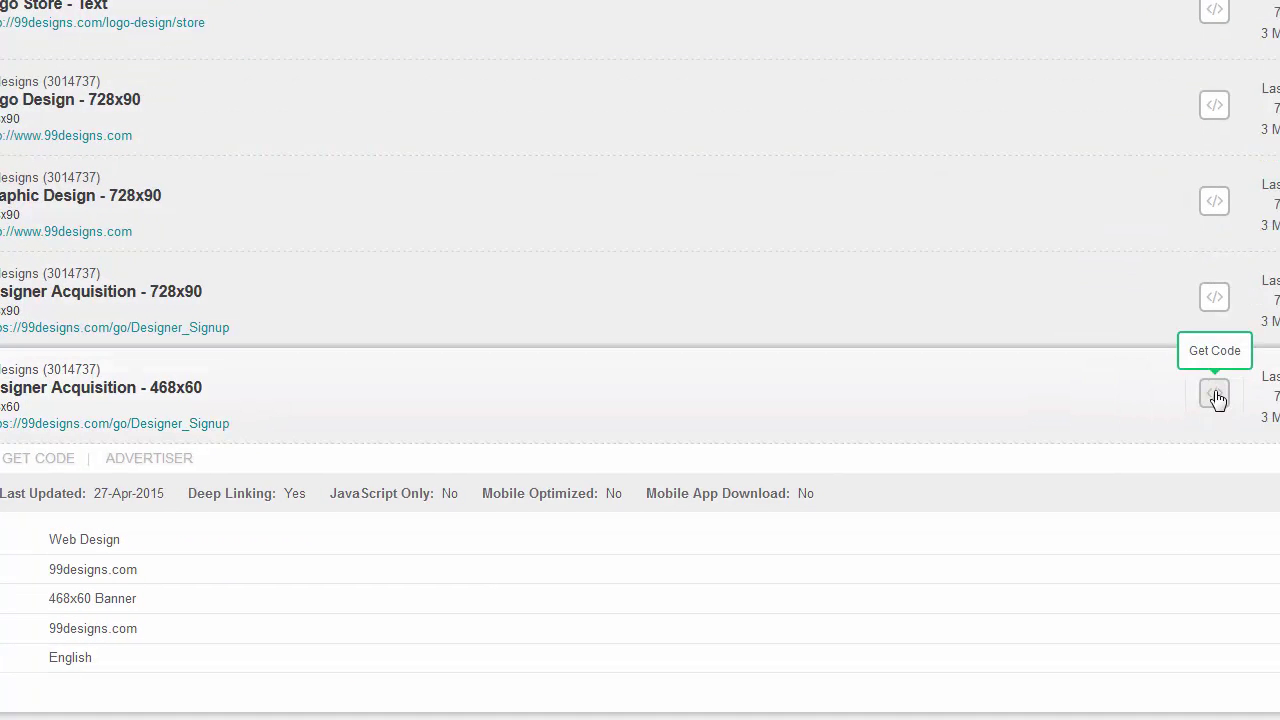
- Get and select the HTML code for the Designer Acquisition 468x60 banner to copy it
left_click(1215, 396)
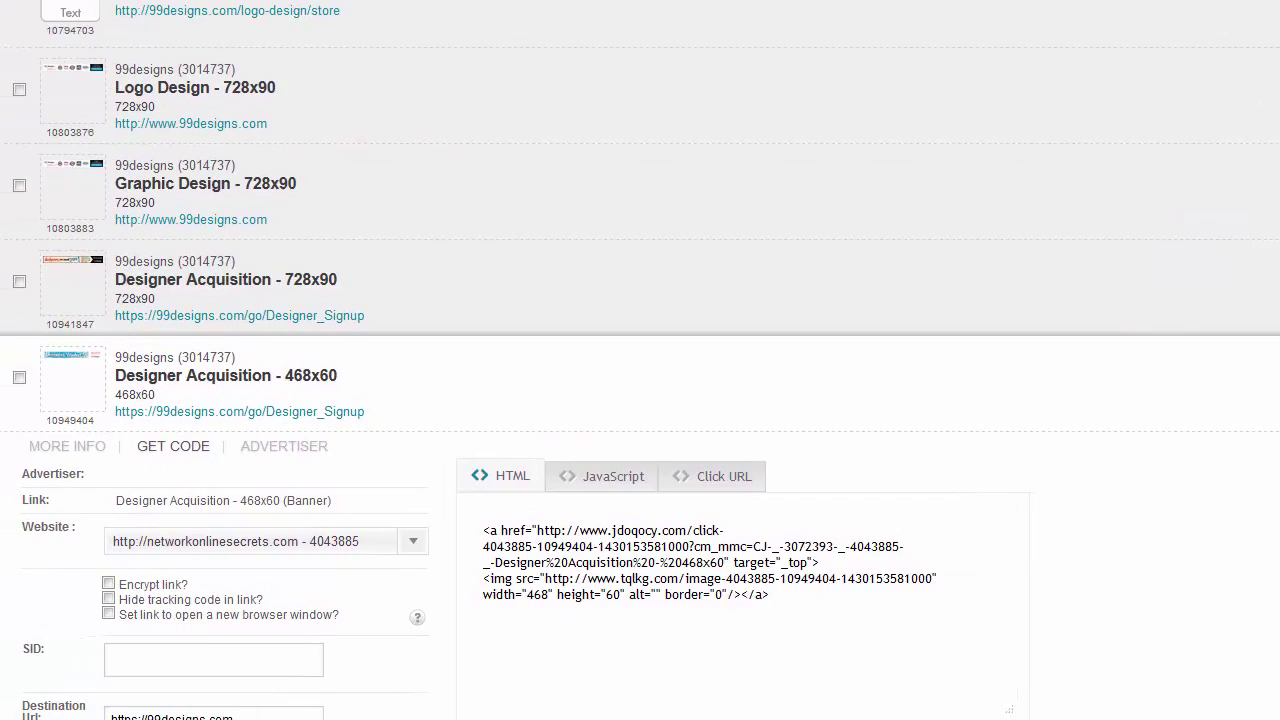
left_click_drag(483, 530, 790, 610)
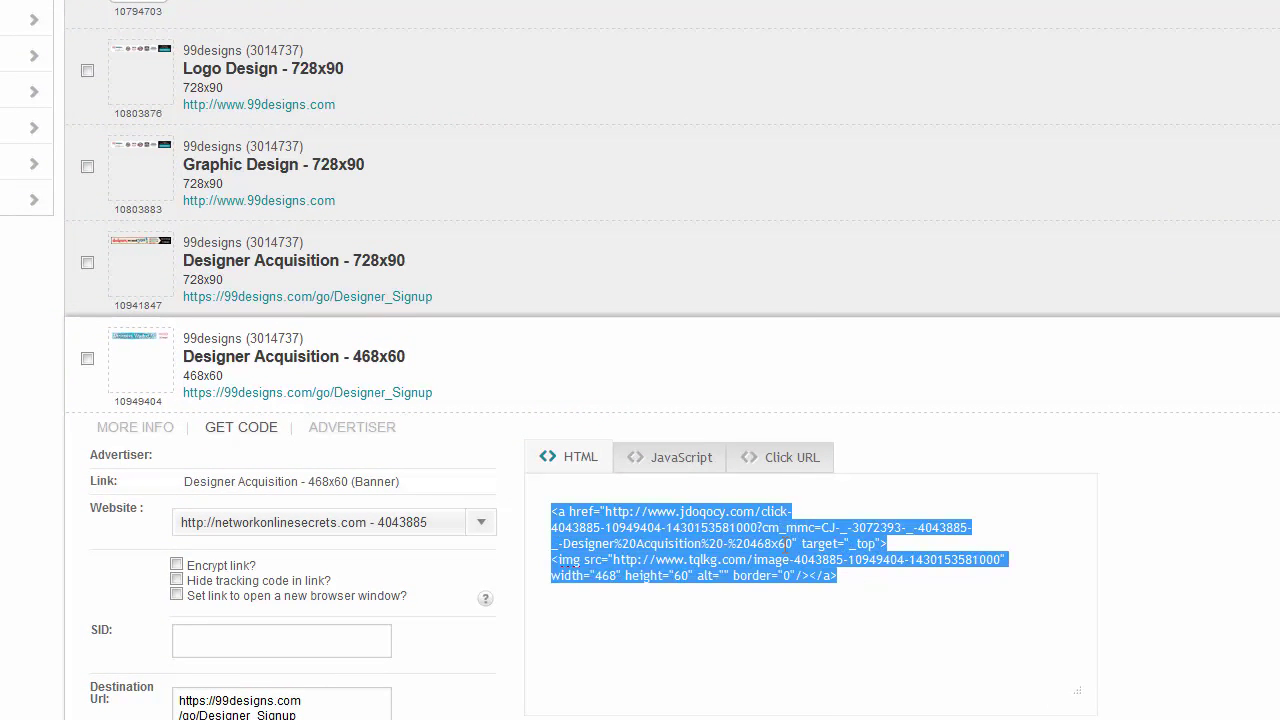
right_click(785, 542)
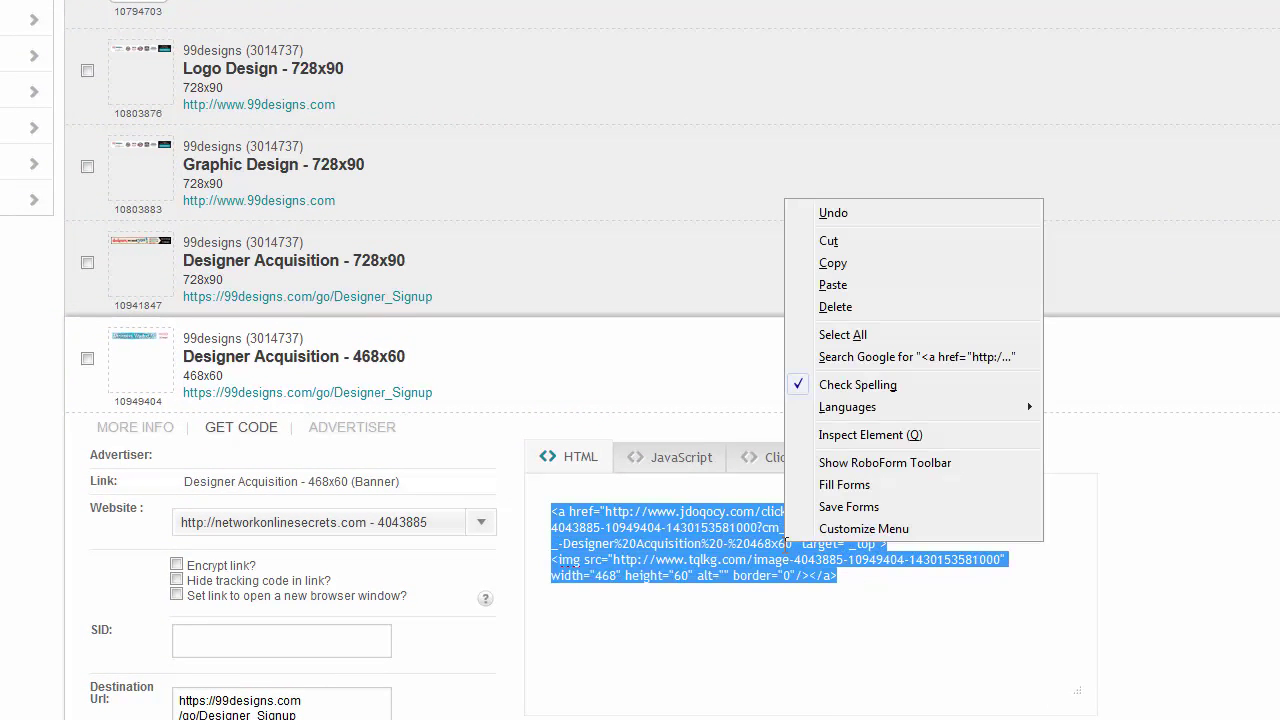
- Paste the 468x60 banner code into the first overlay, running 5 to 15 seconds at Bottom Center
left_click(838, 263)
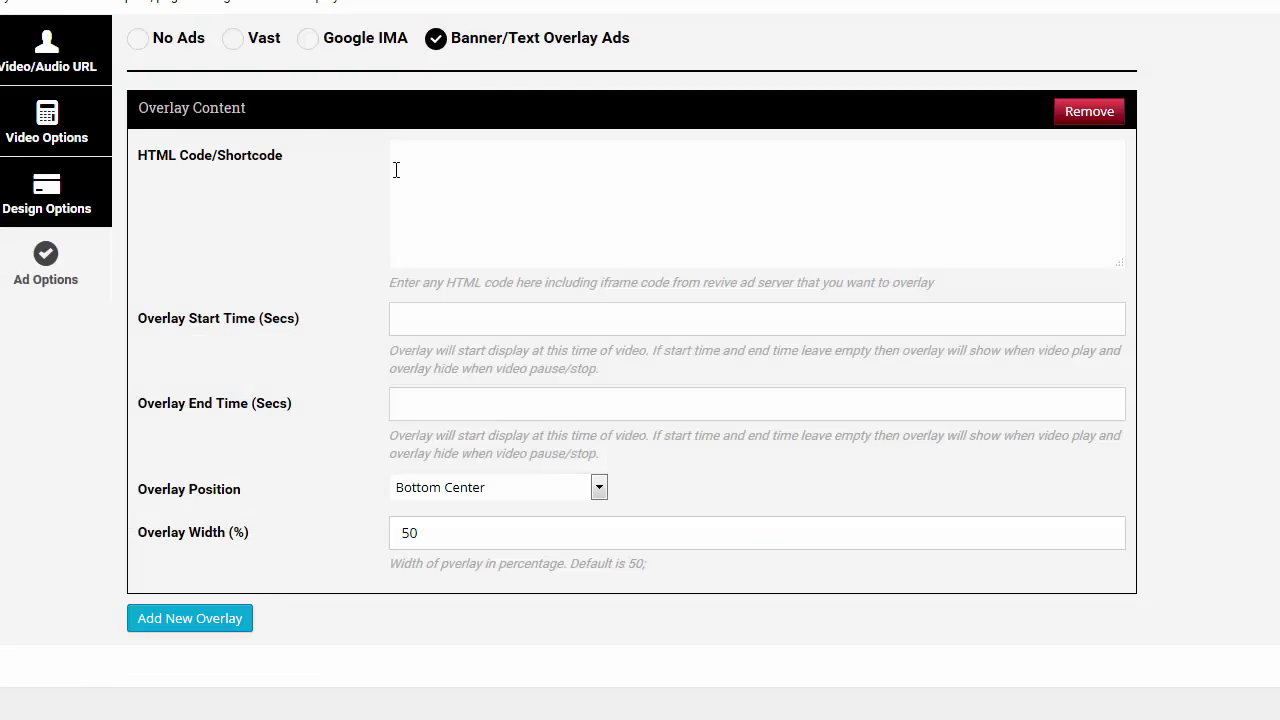
key("ctrl+v")
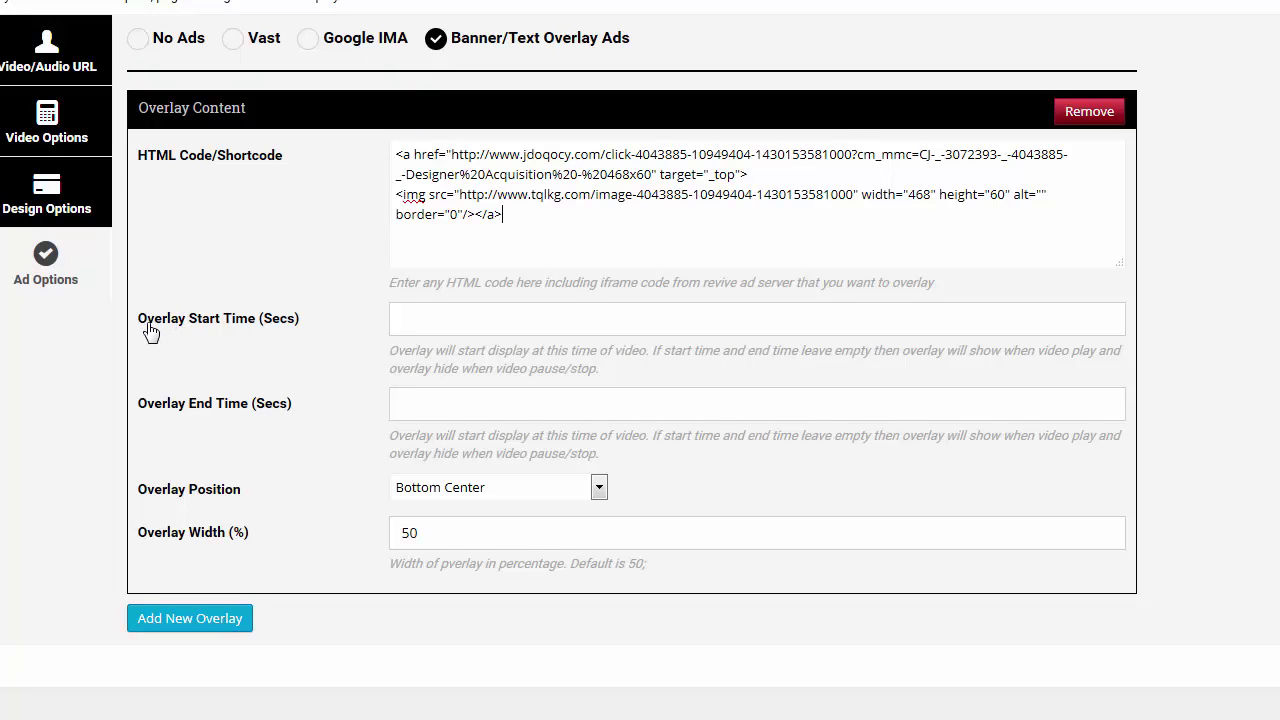
left_click(429, 314)
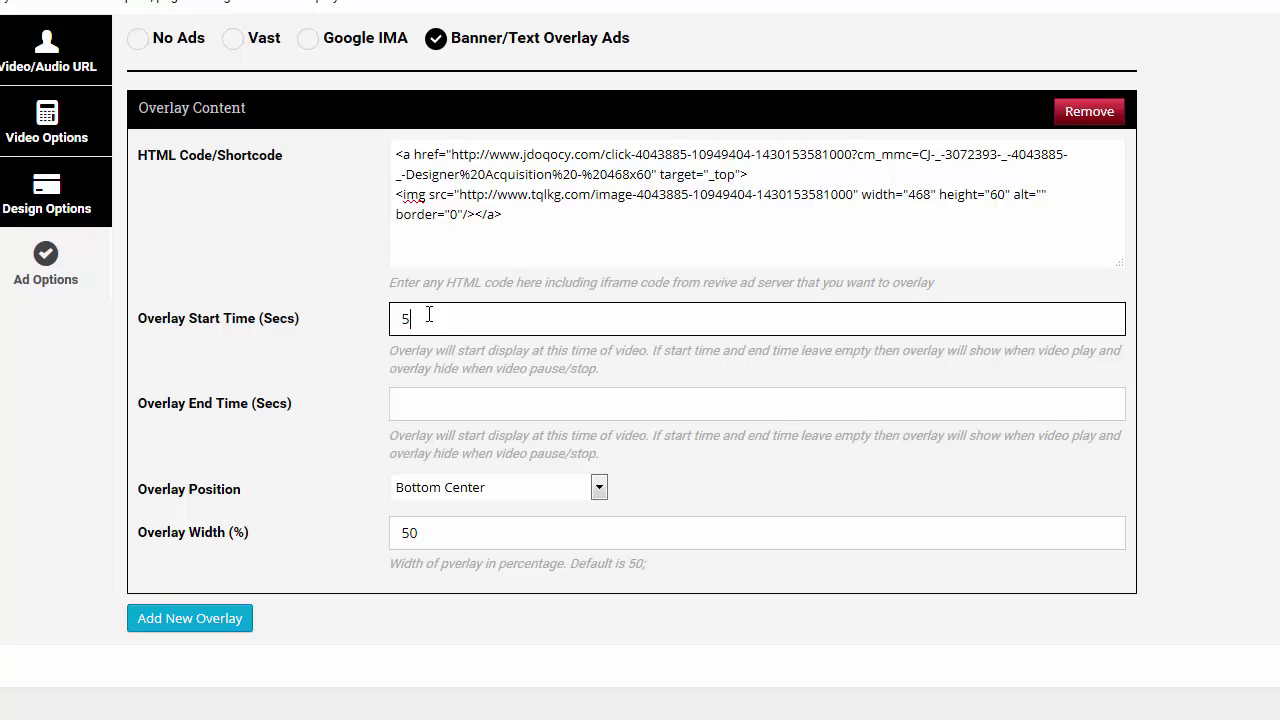
left_click(419, 404)
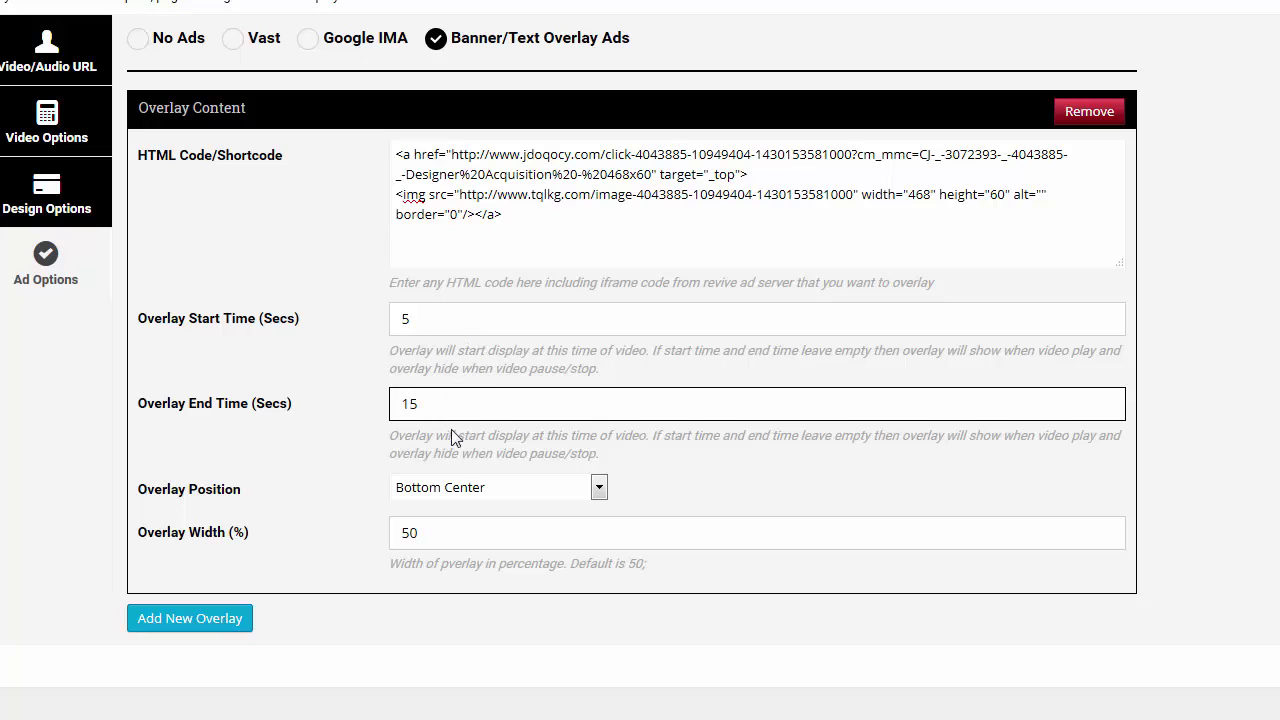
left_click(428, 490)
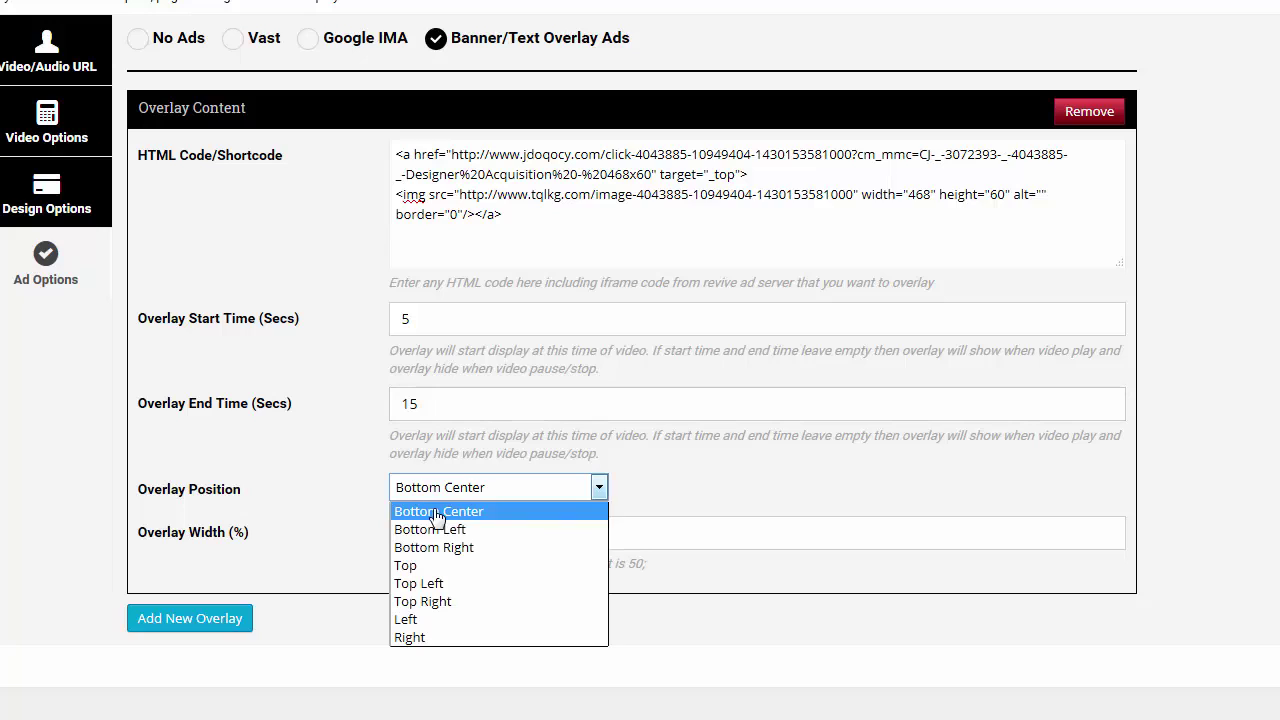
left_click(436, 513)
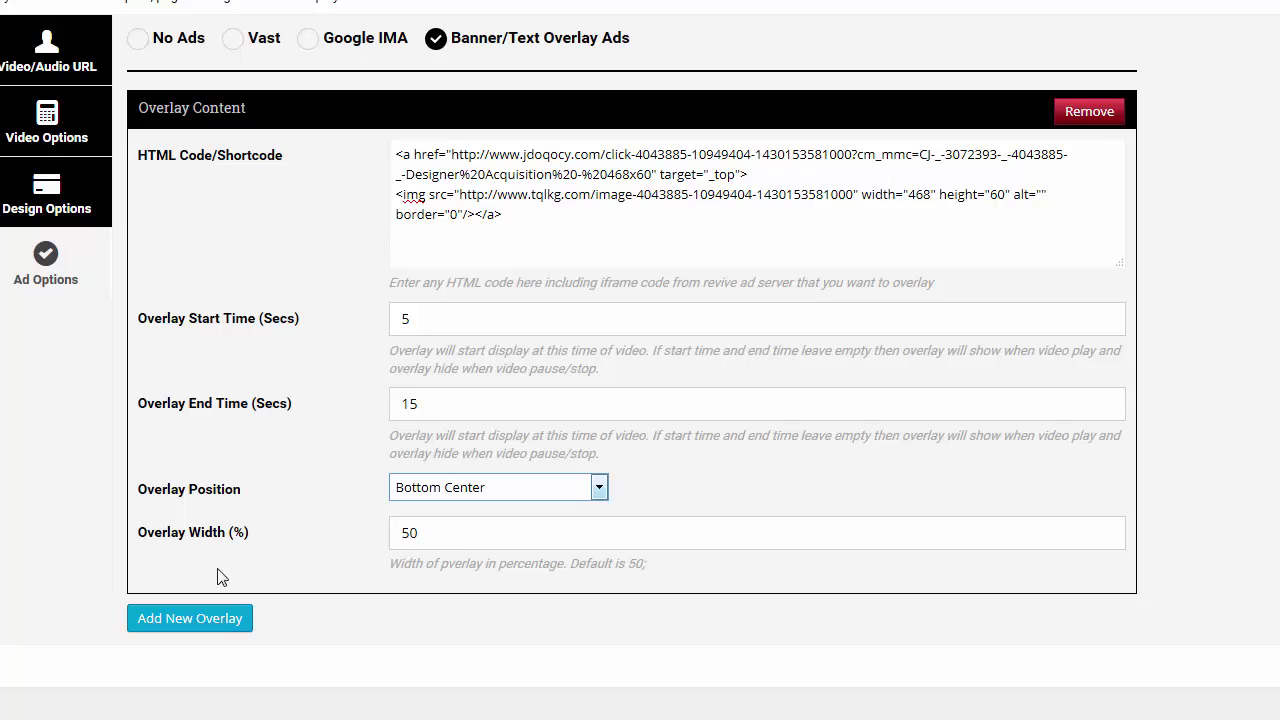
- Add a second overlay block and scroll AWeber's banner page to the 728x90 section
left_click(203, 621)
scroll(11, 529, "down", 2)
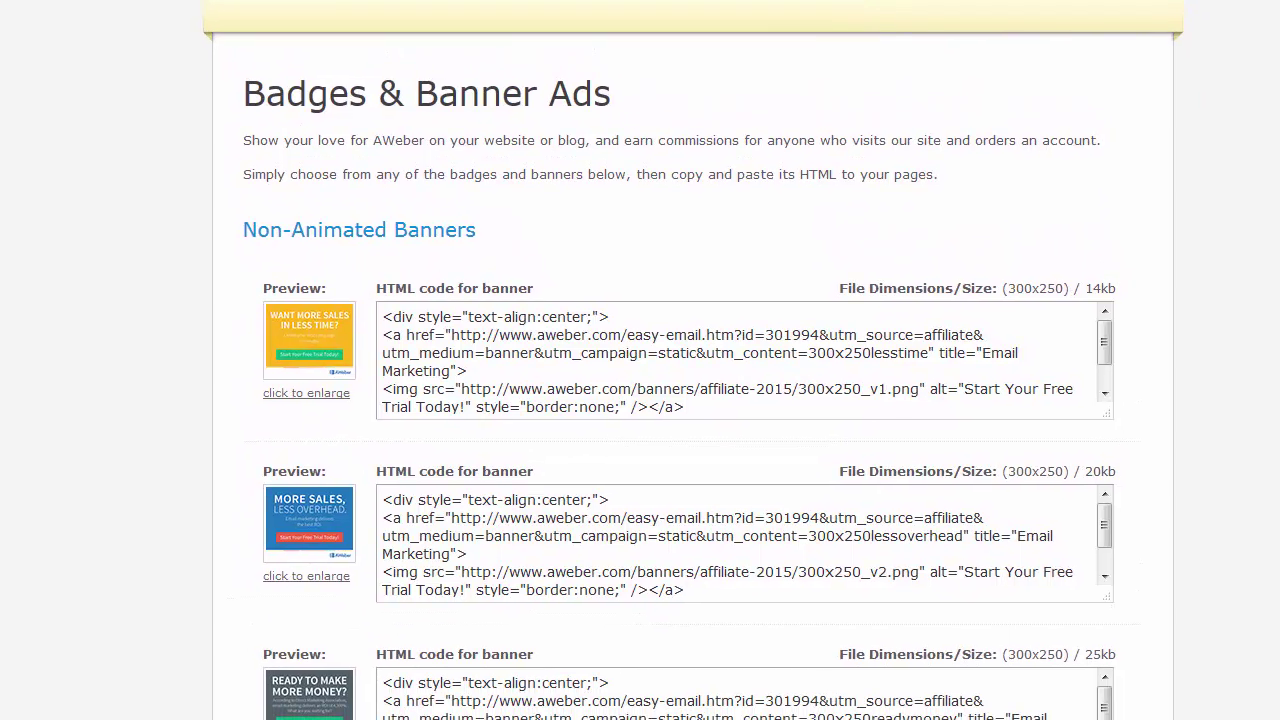
scroll(680, 400, "down", 15)
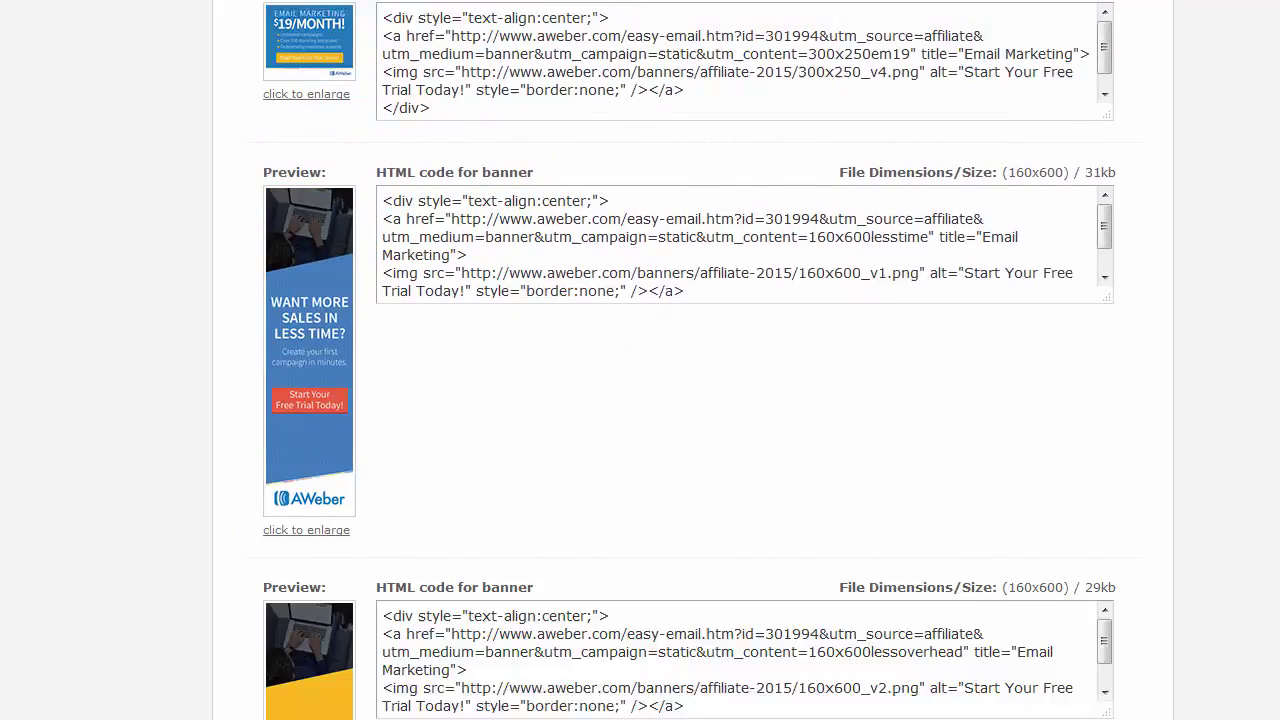
scroll(680, 400, "down", 7)
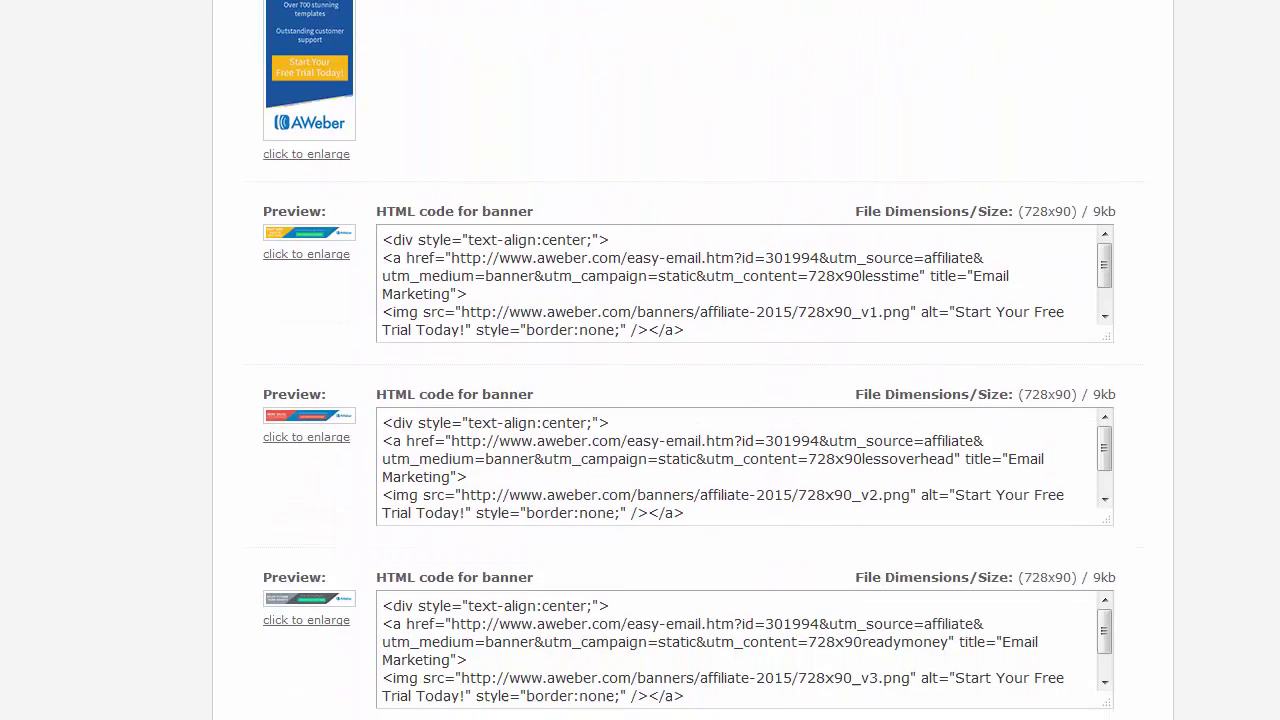
scroll(837, 300, "down", 2)
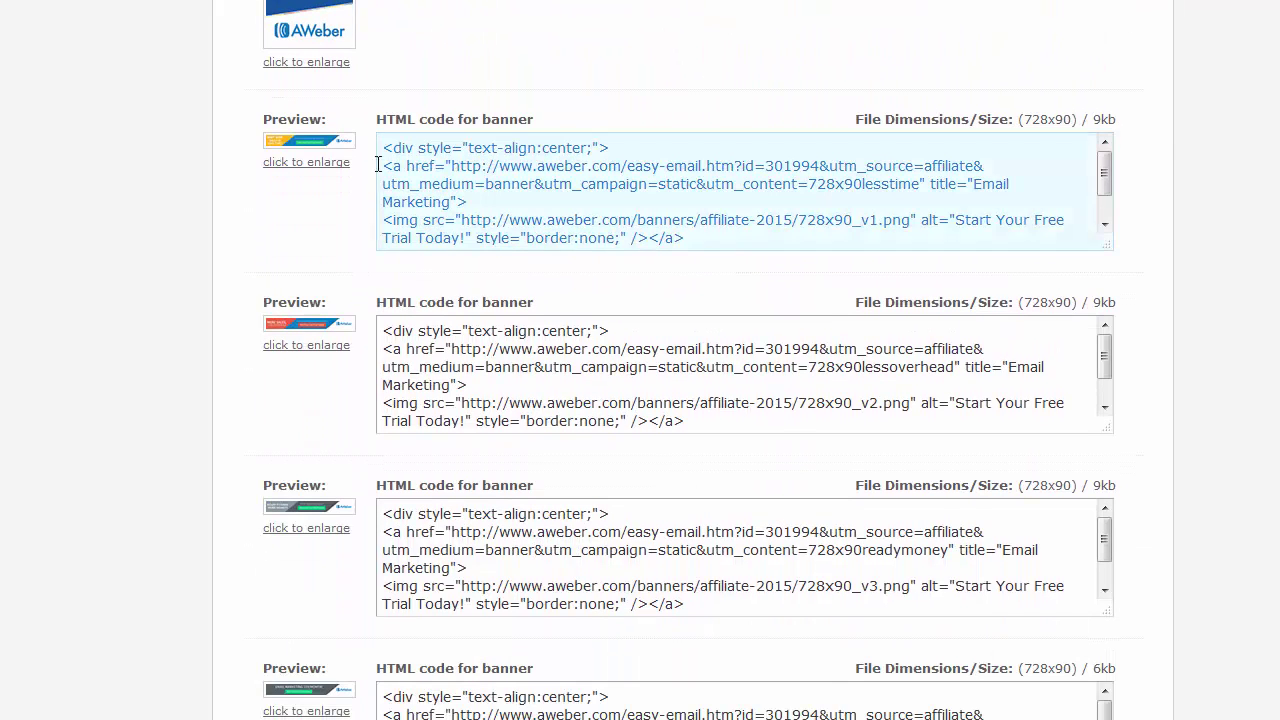
- Copy the HTML code of the first AWeber 728x90 banner
left_click_drag(1070, 119, 1023, 119)
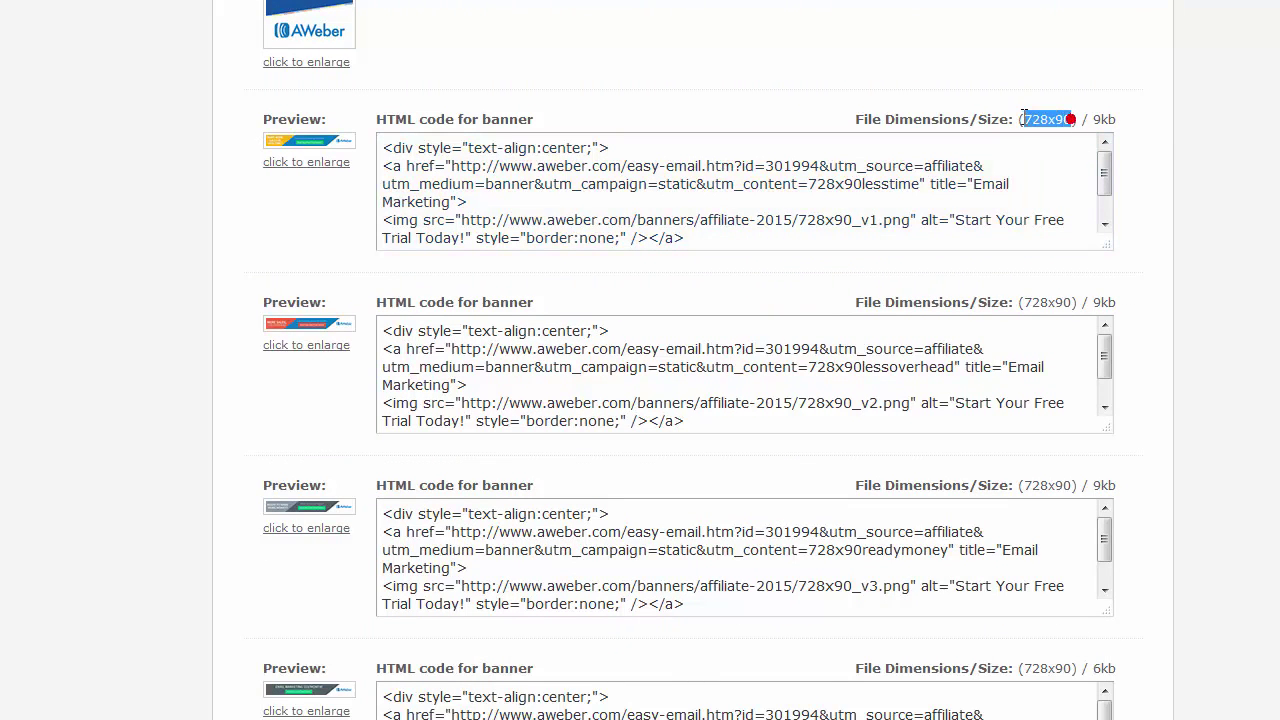
left_click(1043, 219)
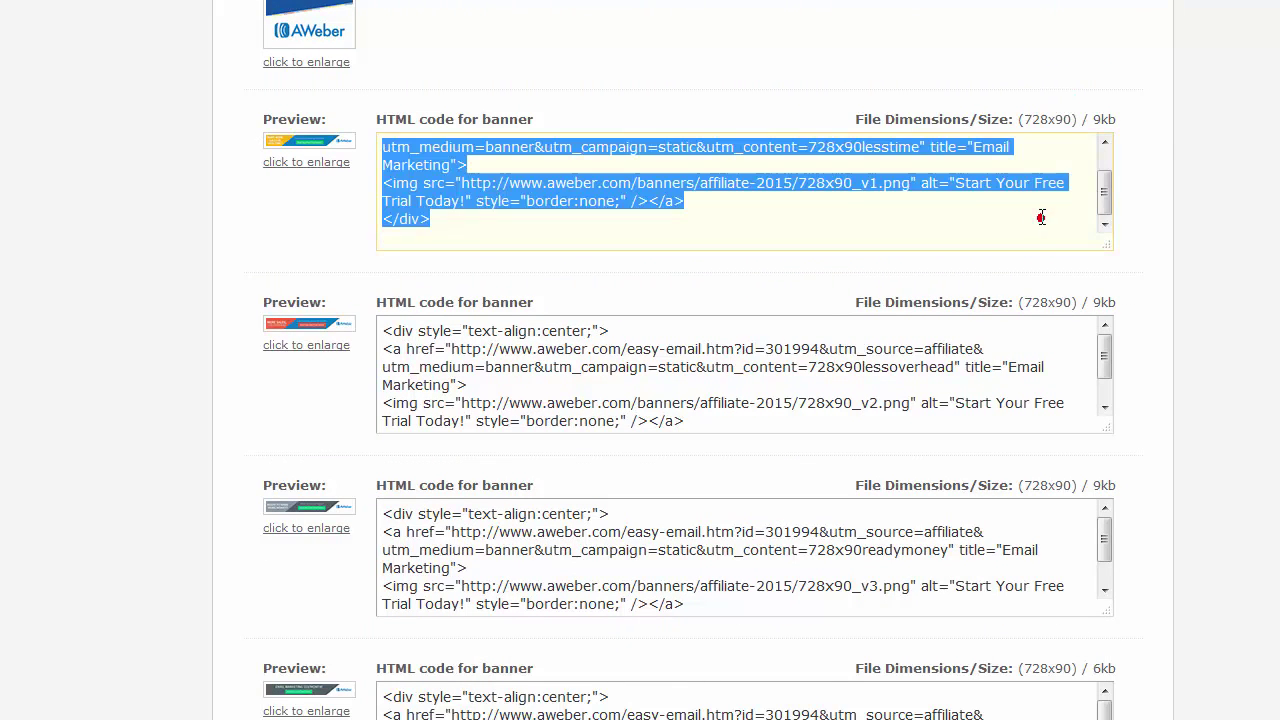
right_click(822, 199)
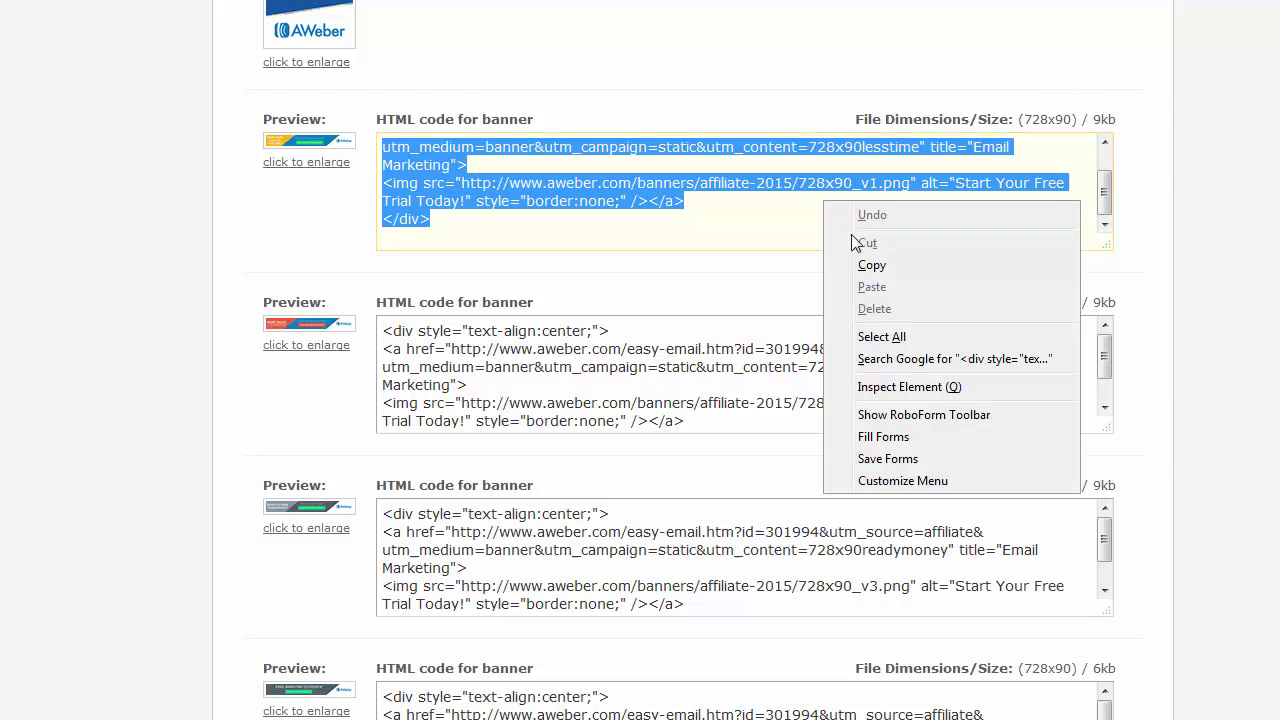
left_click(877, 261)
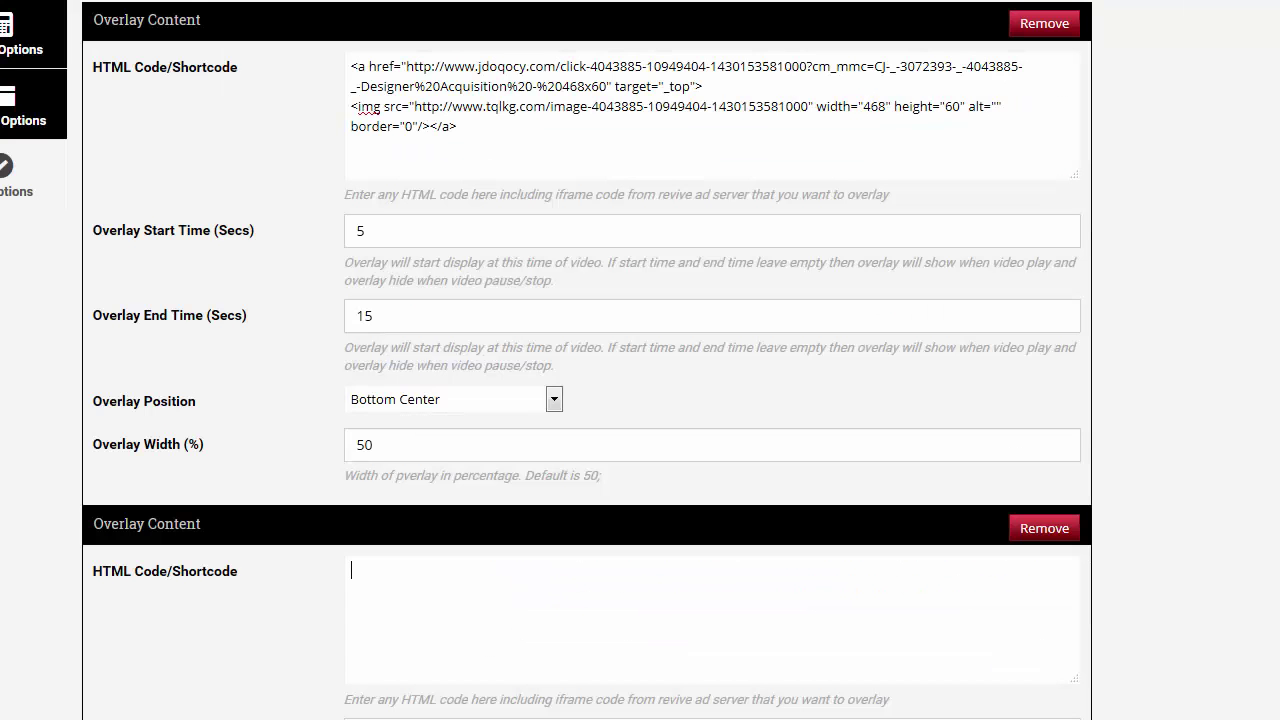
- Paste the AWeber 728x90 banner code into the second overlay's HTML box
left_click(466, 570)
scroll(463, 502, "down", 1)
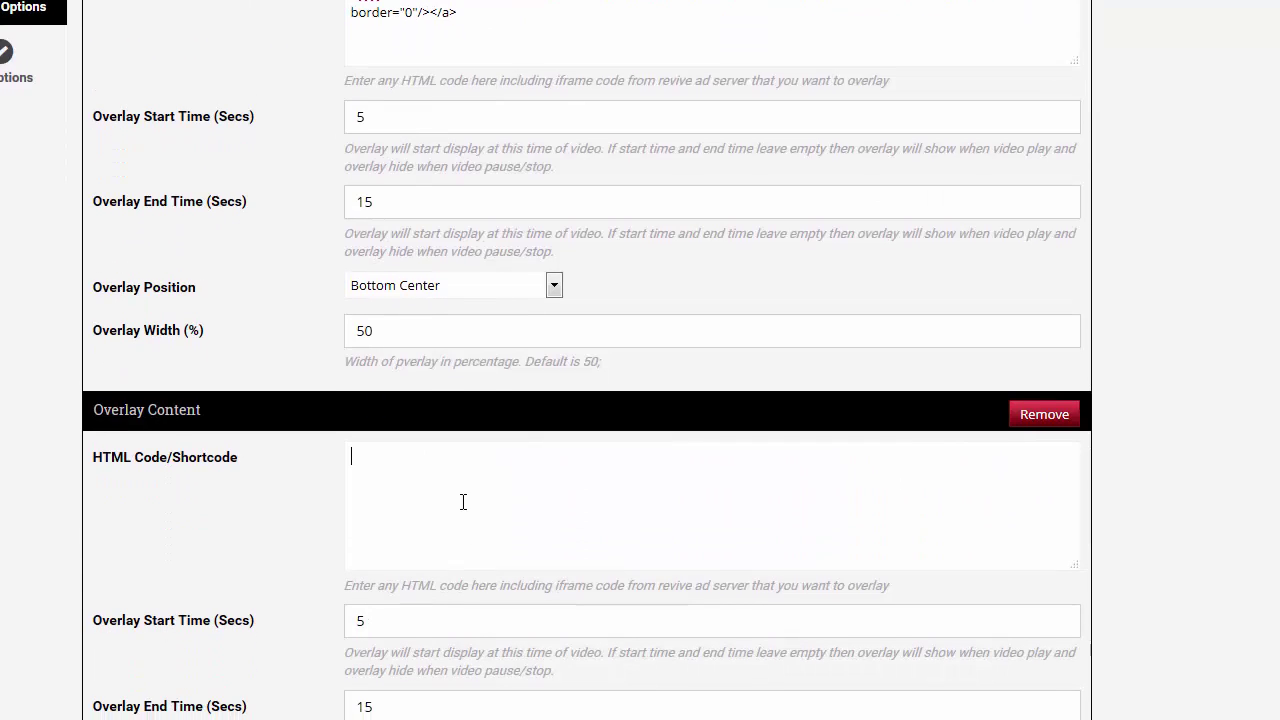
key("ctrl+v")
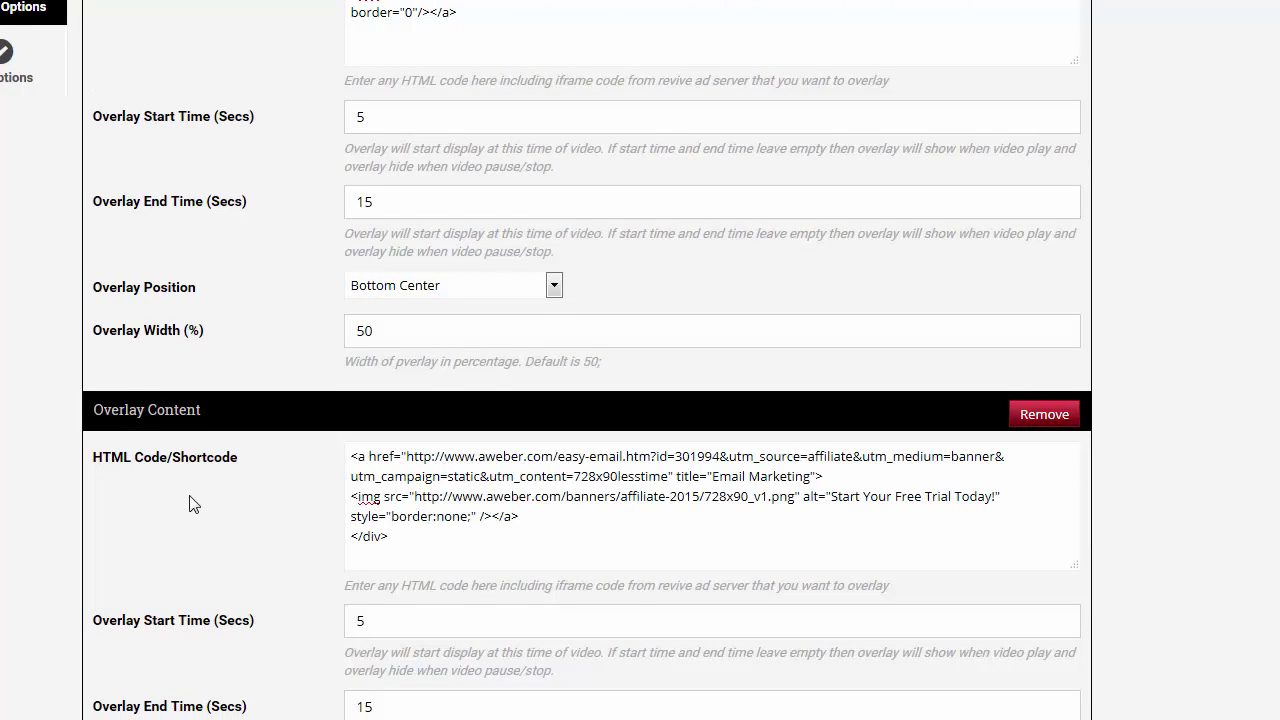
scroll(191, 503, "down", 2)
- Set the second overlay to run from 20 to 30 seconds at 75% width
left_click_drag(381, 392, 354, 393)
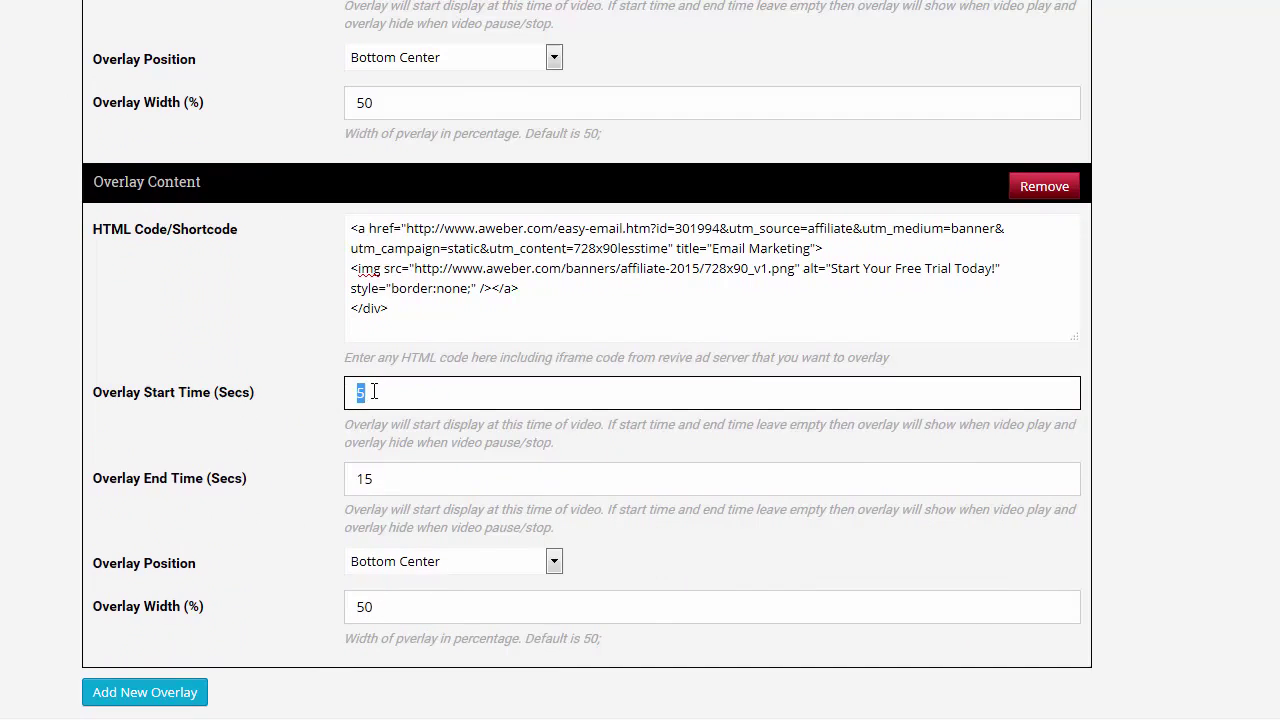
left_click_drag(379, 477, 354, 478)
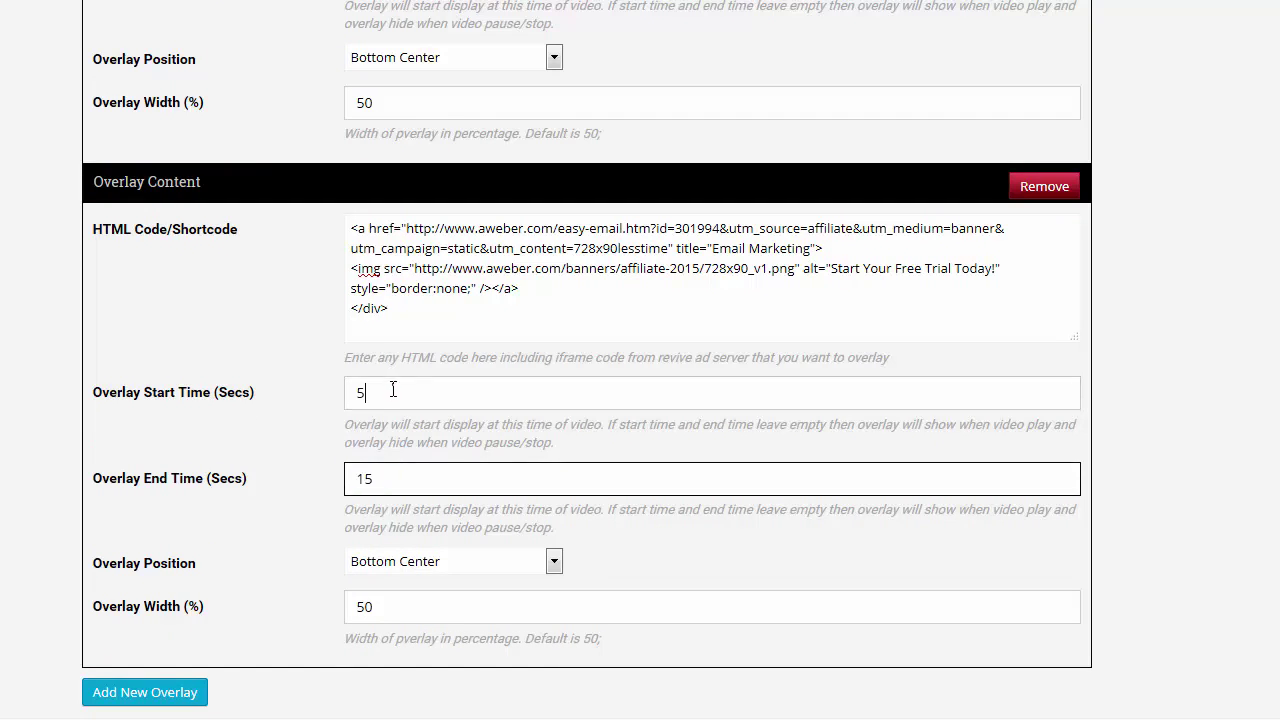
left_click_drag(391, 389, 299, 414)
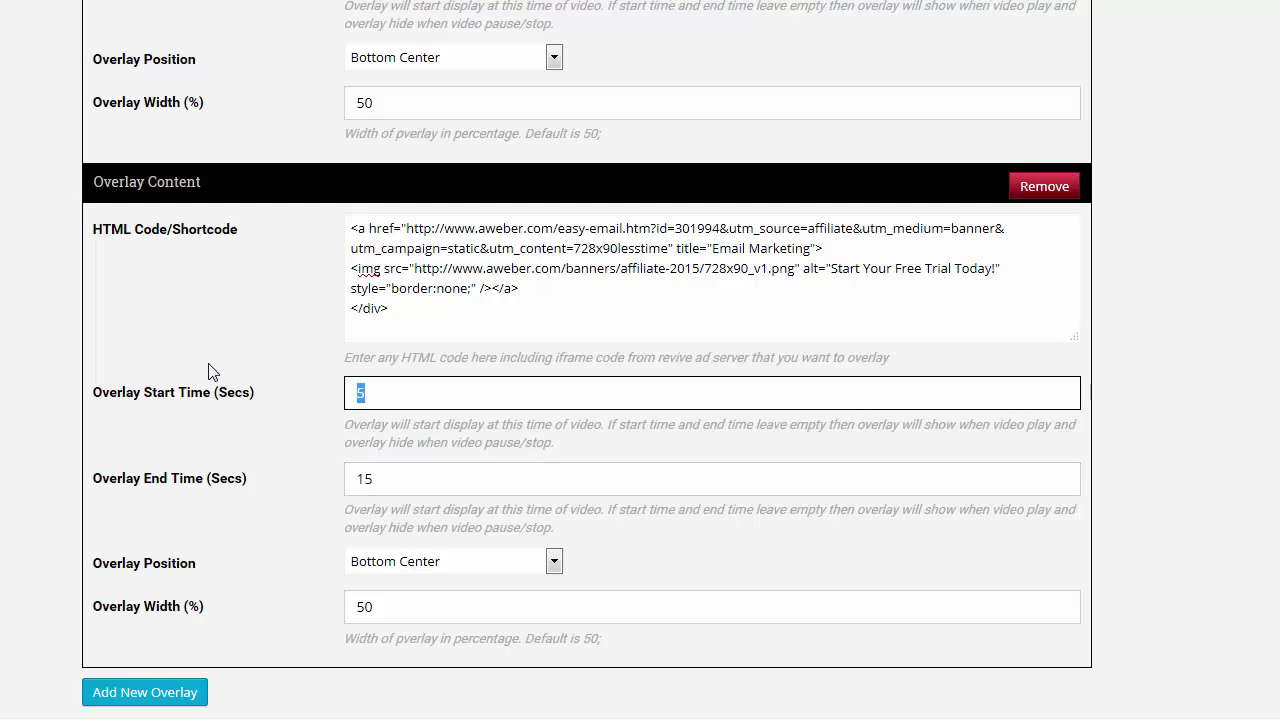
type("20")
left_click_drag(370, 484, 323, 480)
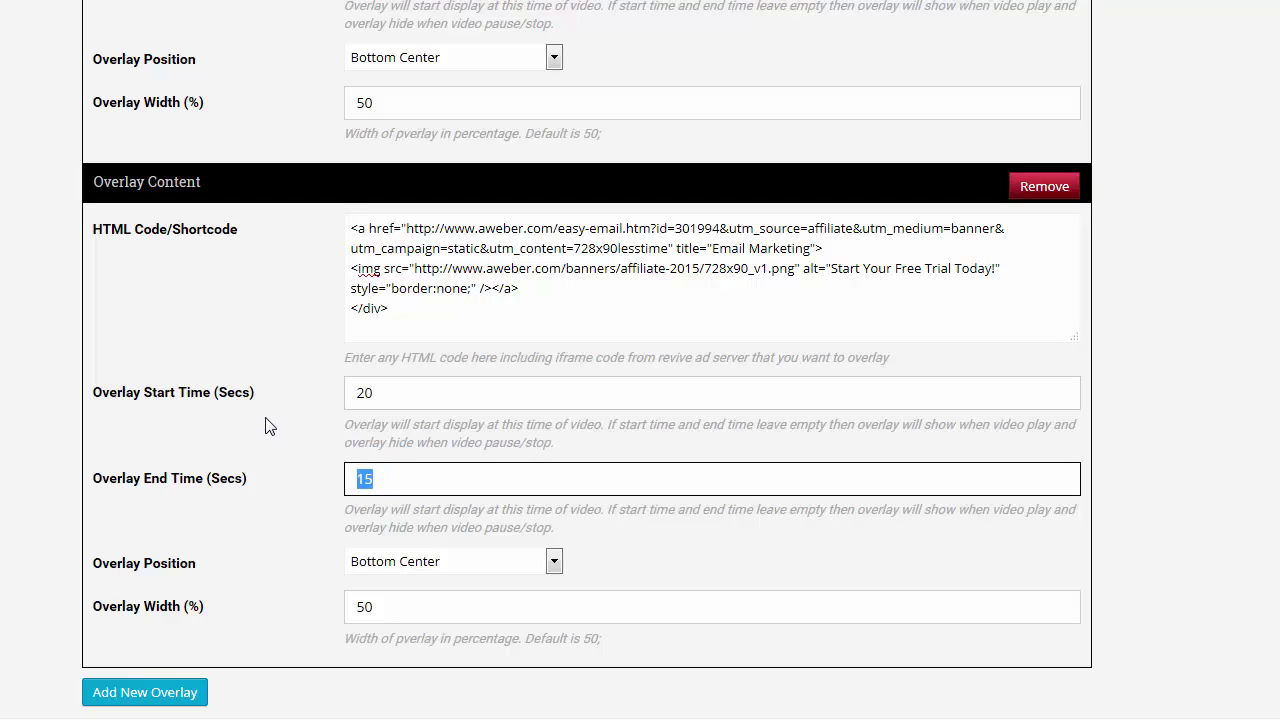
type("30")
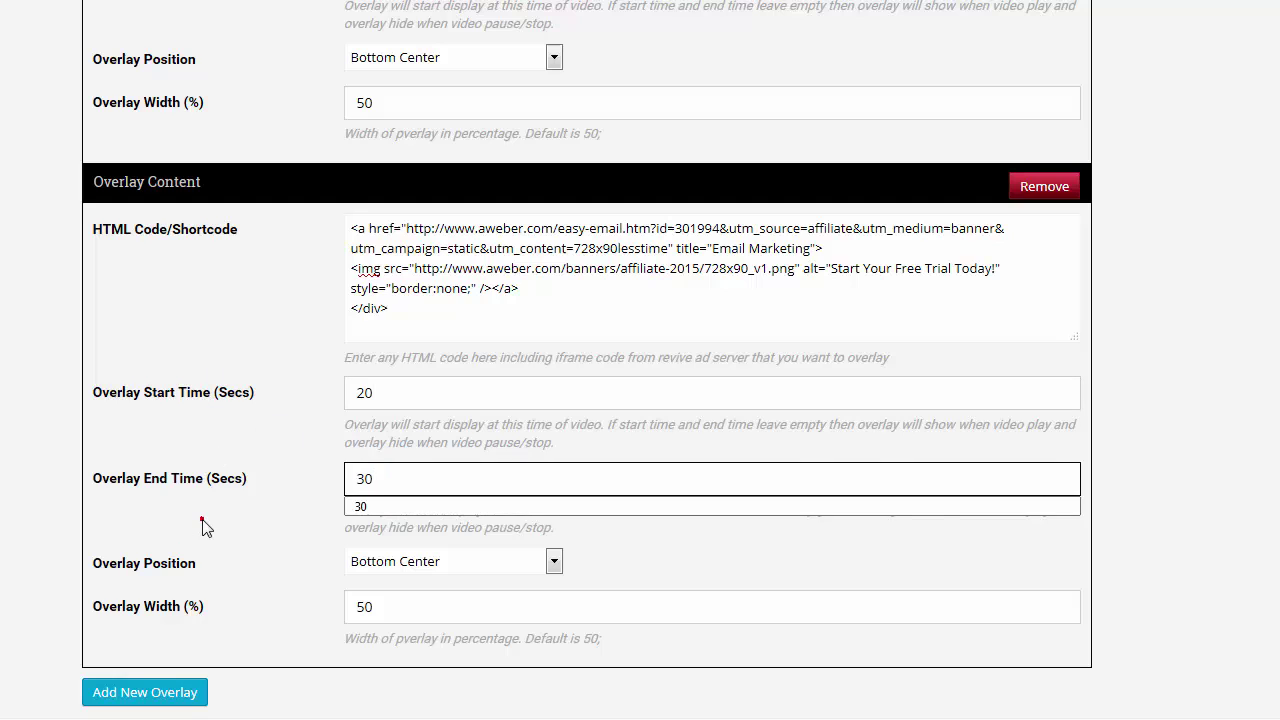
left_click(203, 527)
scroll(255, 500, "down", 1)
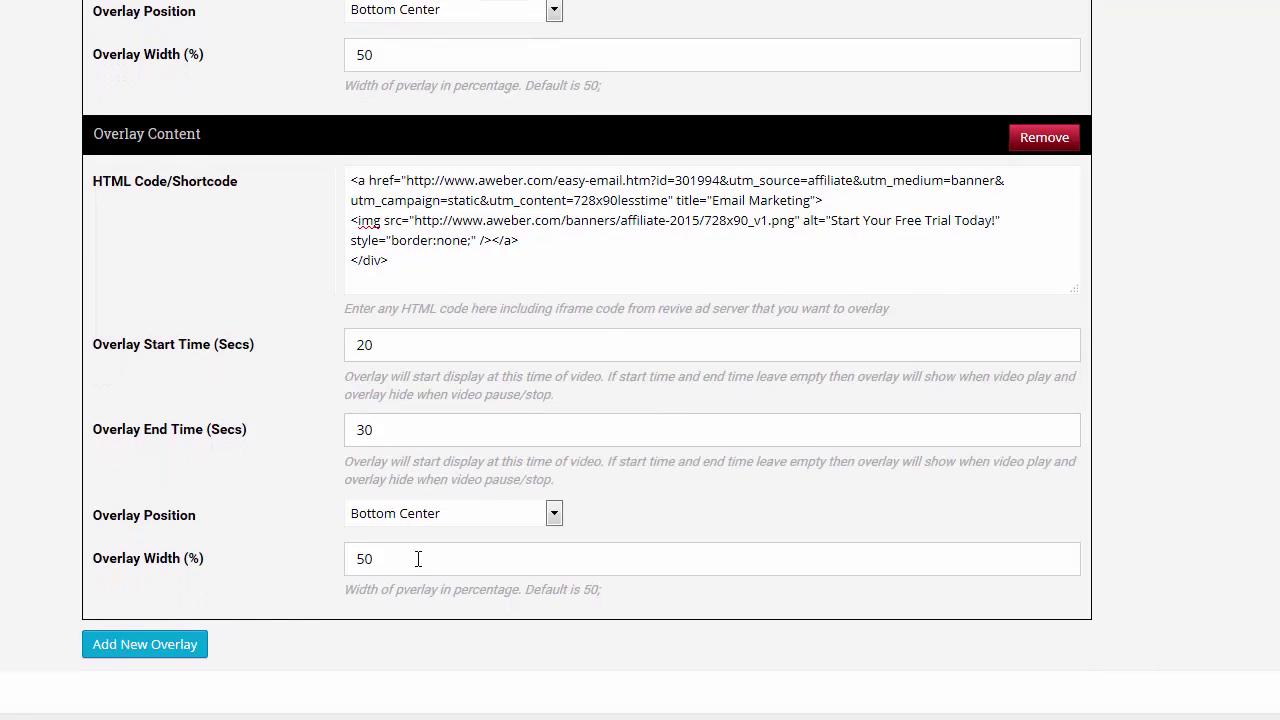
left_click_drag(418, 559, 329, 563)
type("7")
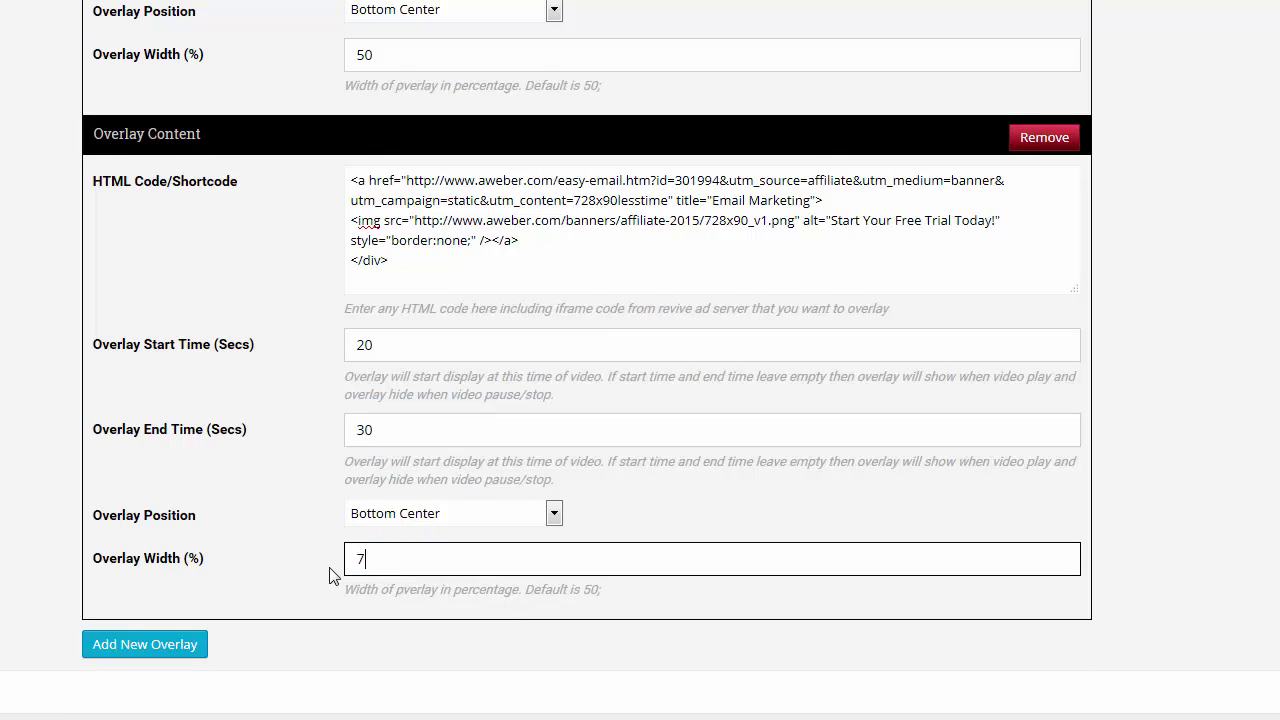
type("5")
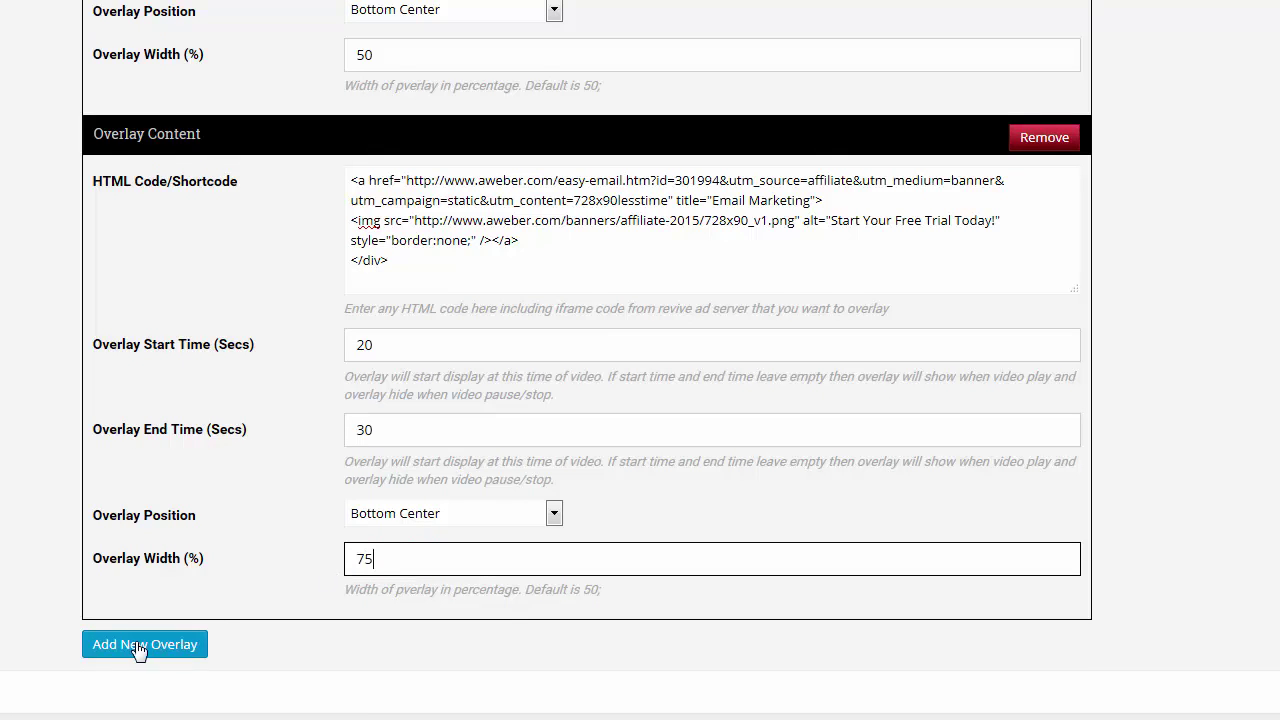
scroll(963, 423, "up", 7)
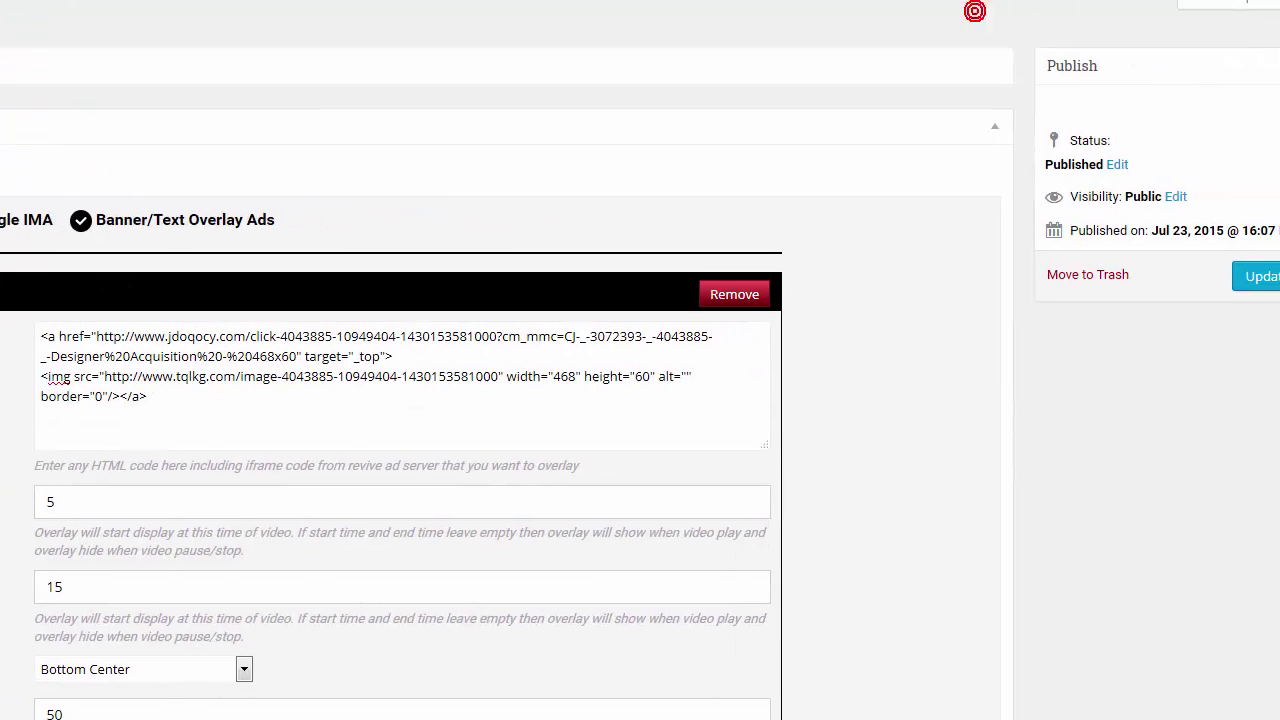
- Update the video and copy its shortcode [videoadplayer id="135"]
left_click(1242, 272)
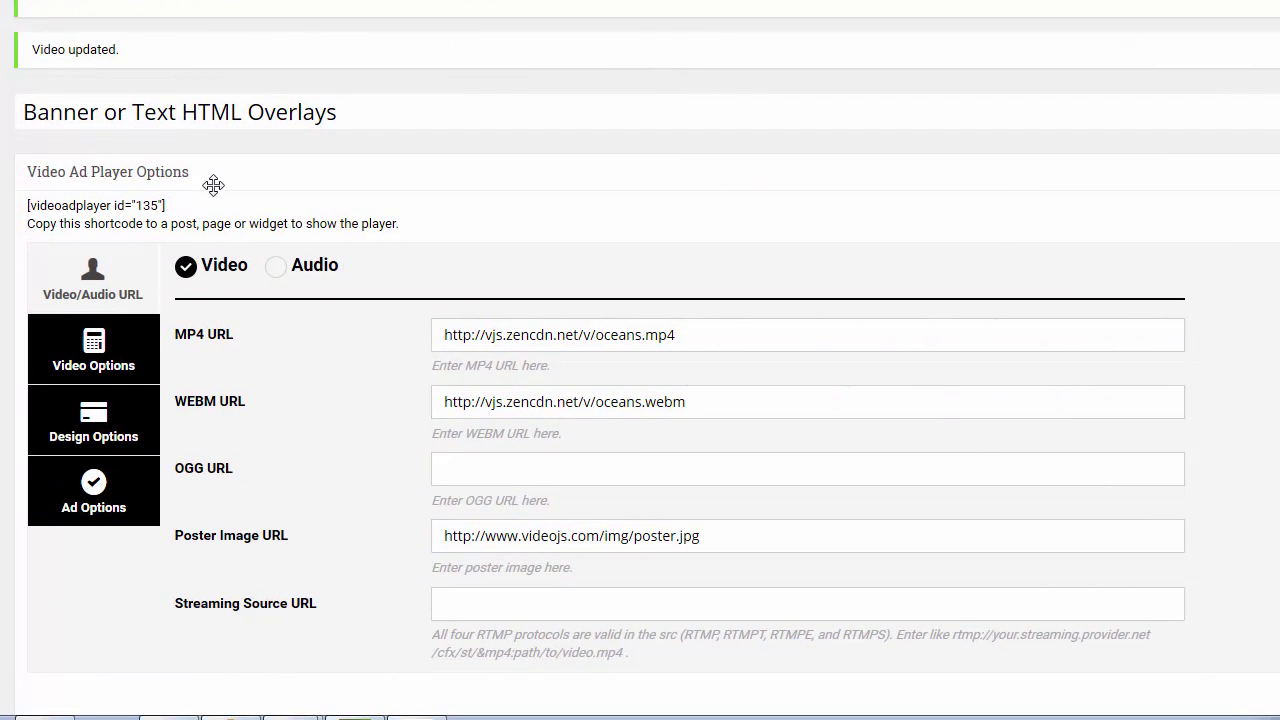
left_click_drag(166, 207, 30, 210)
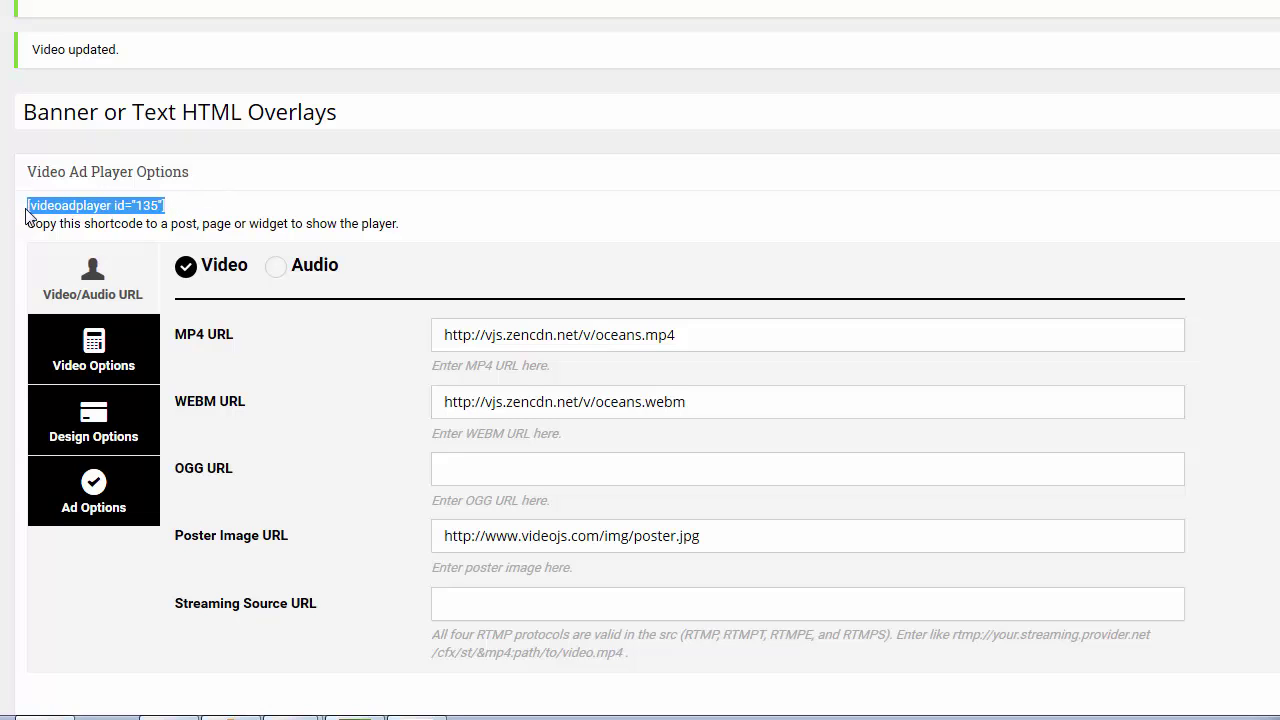
right_click(35, 215)
left_click(88, 227)
- Open a new page editor in a separate tab and switch to it
mouse_move(4, 50)
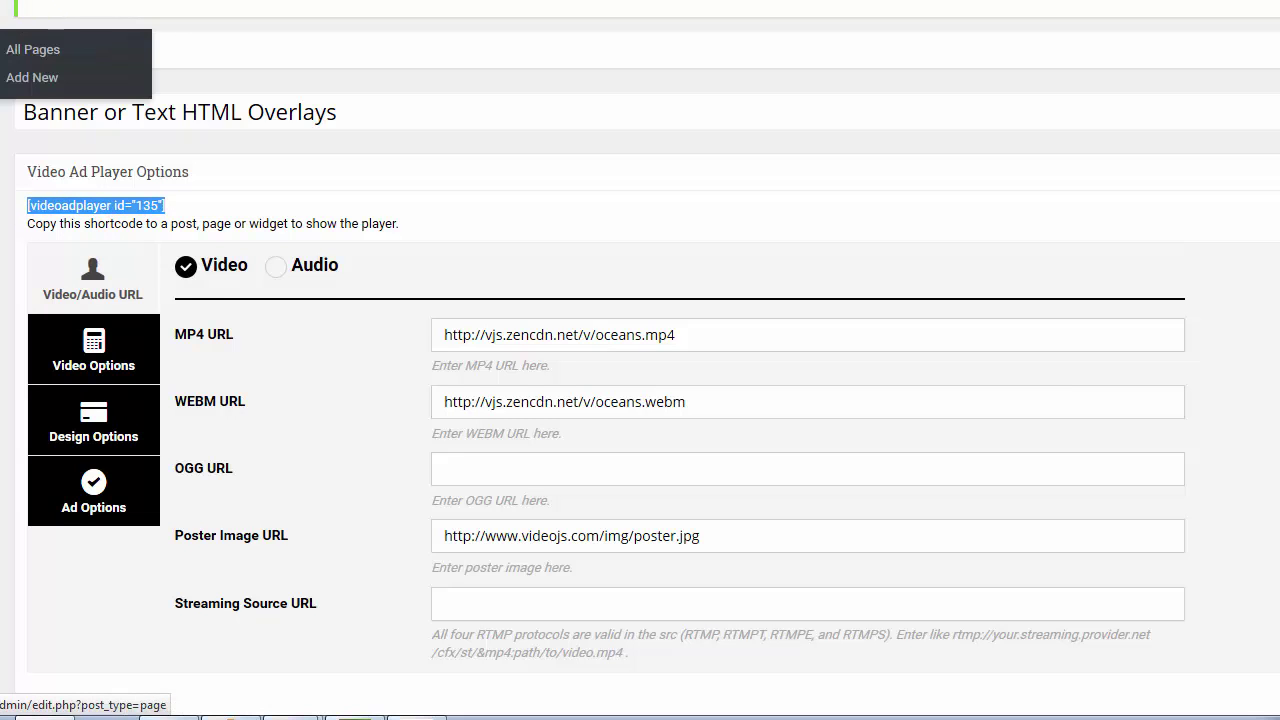
right_click(27, 83)
left_click(74, 86)
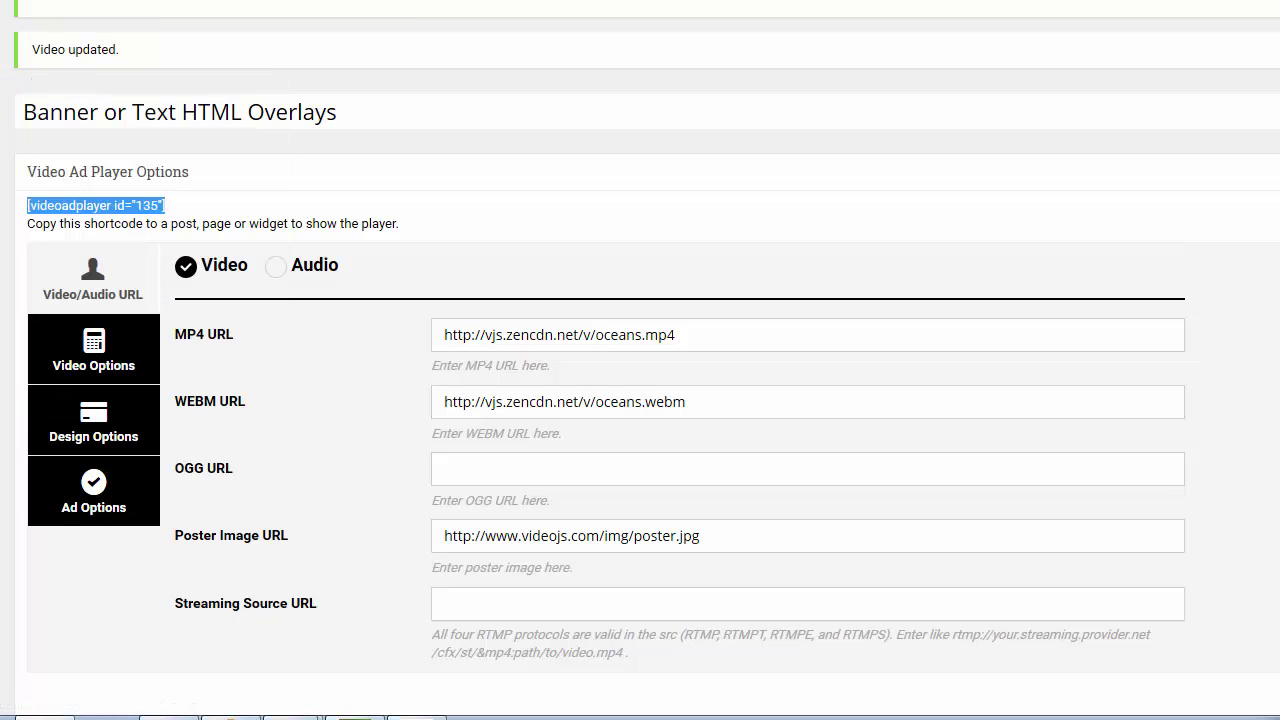
key("ctrl+Tab")
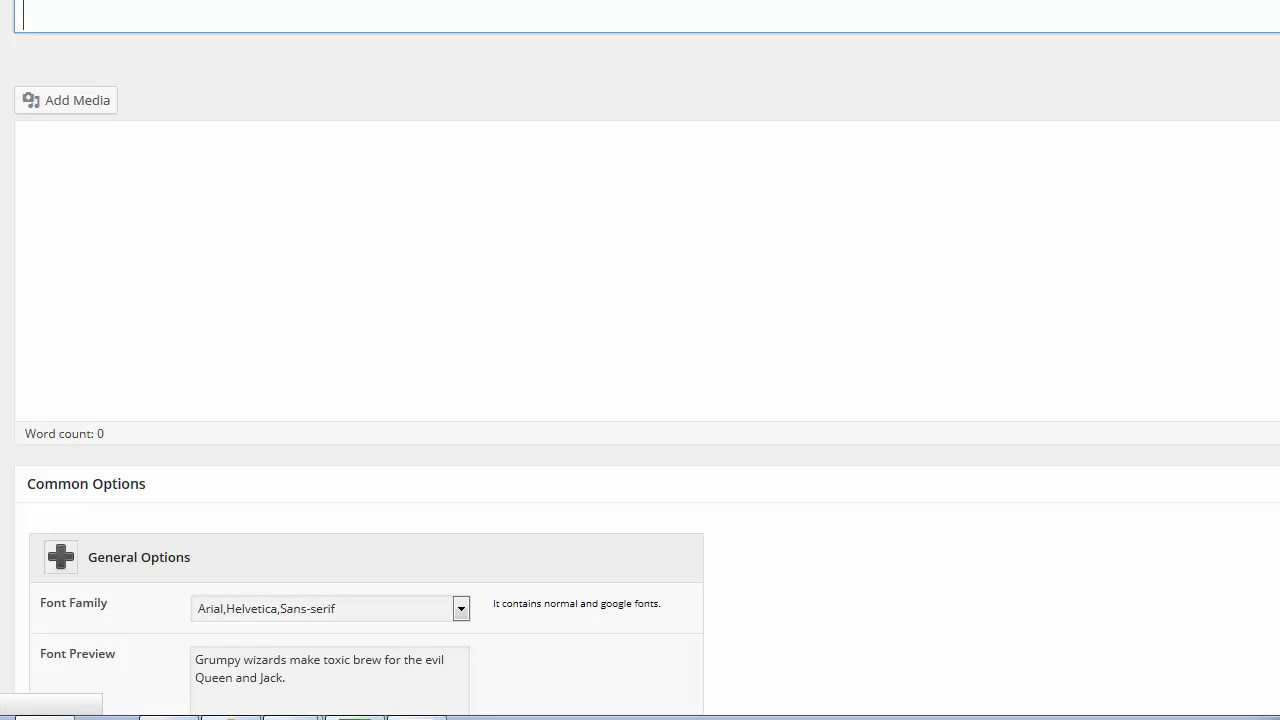
- Title the new page 'Banner or Text HTML Ads'
left_click(61, 23)
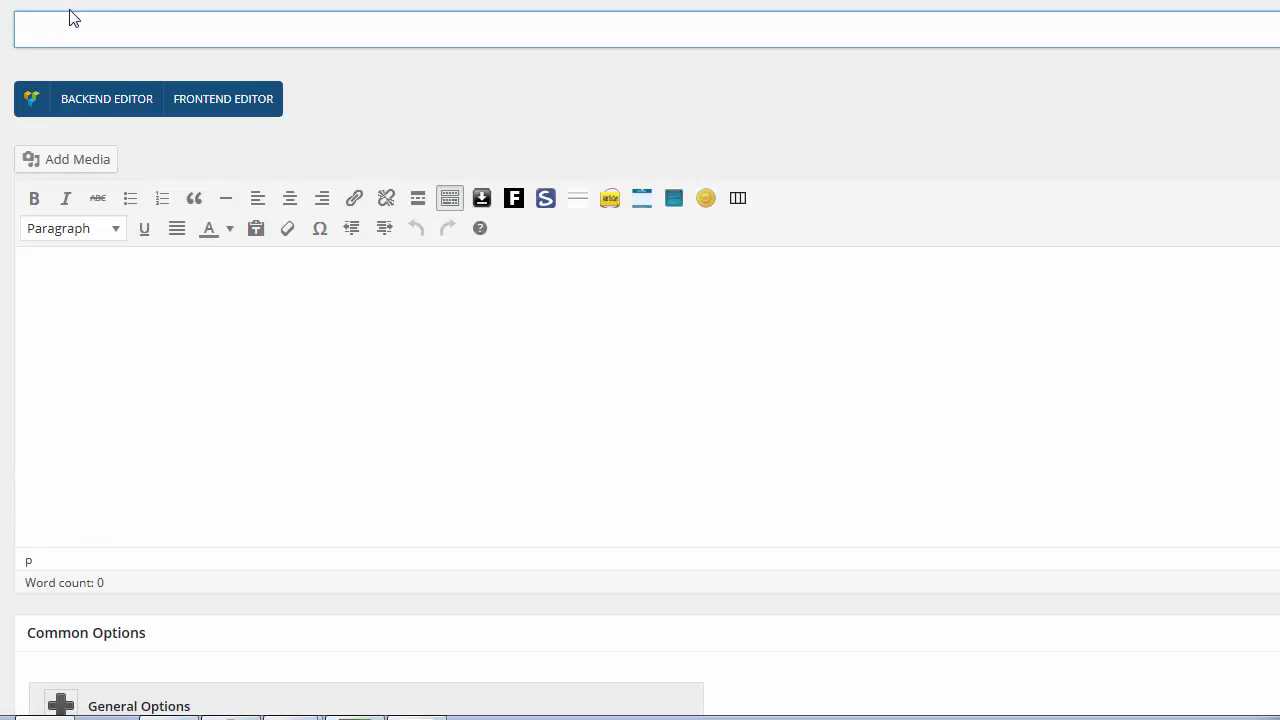
type("Banner or Tex")
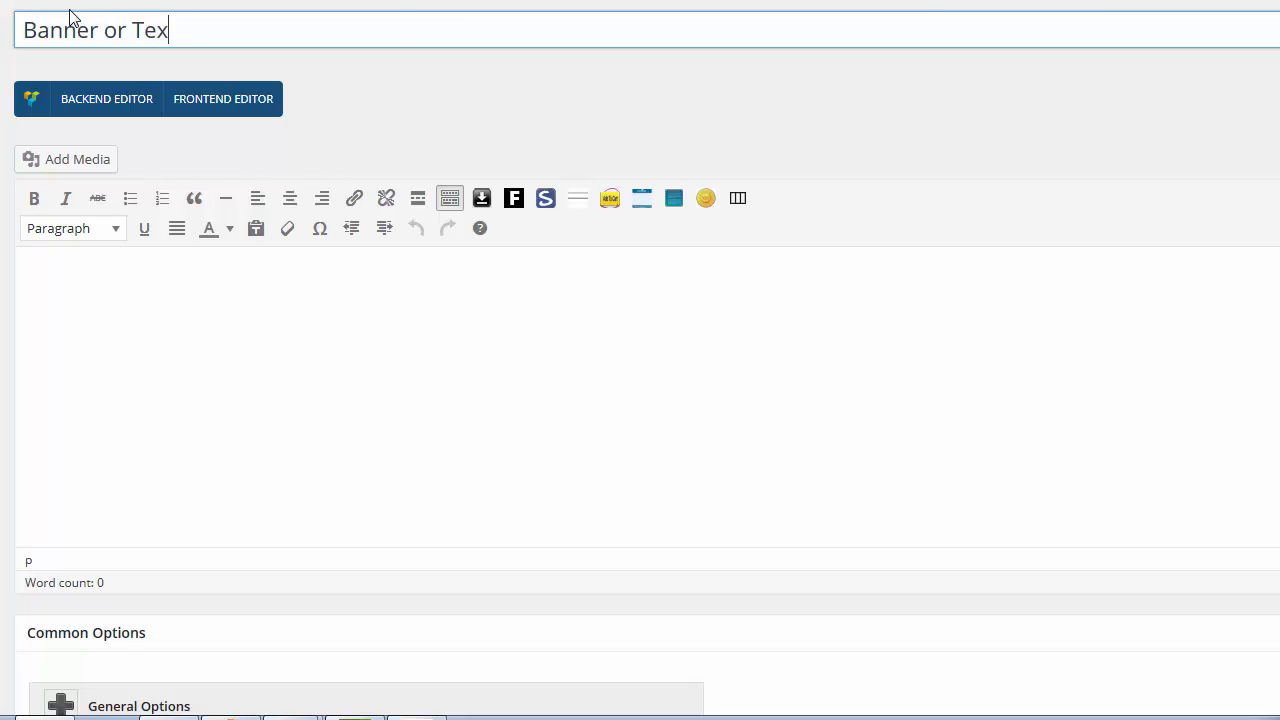
type("t HTML Ads")
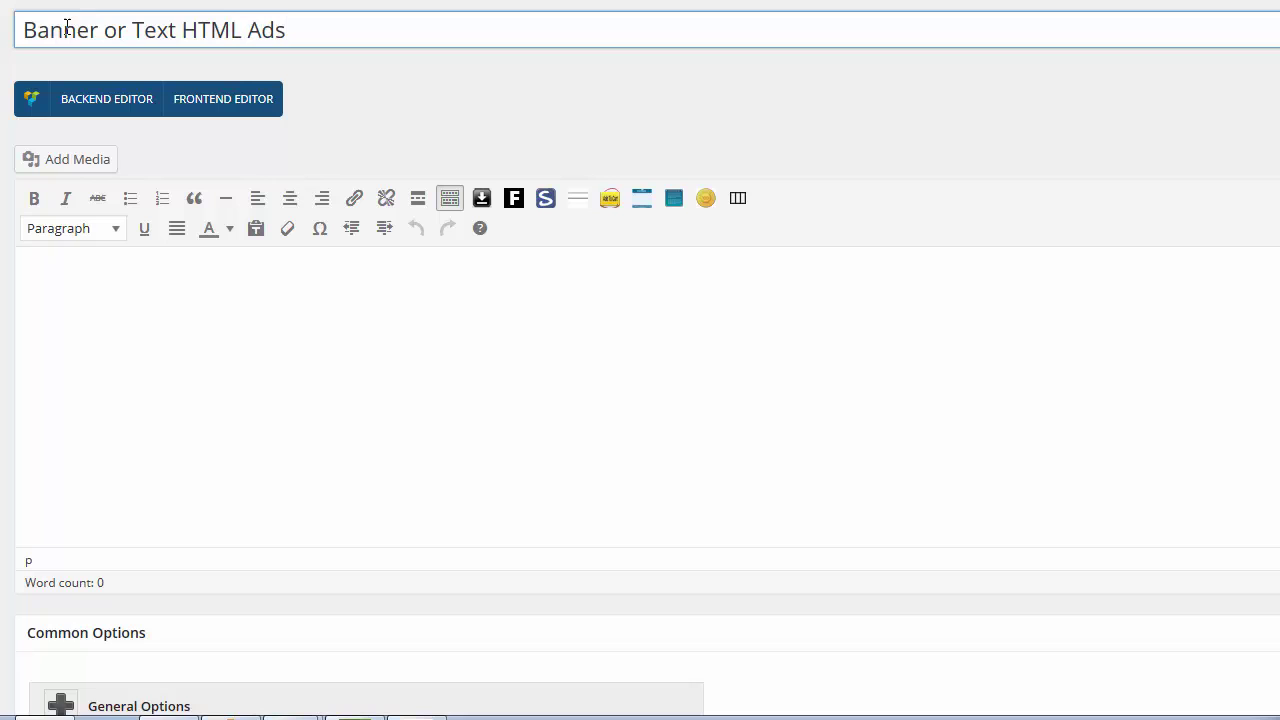
- Paste the [videoadplayer id="135"] shortcode below an empty line and publish the page
left_click(119, 288)
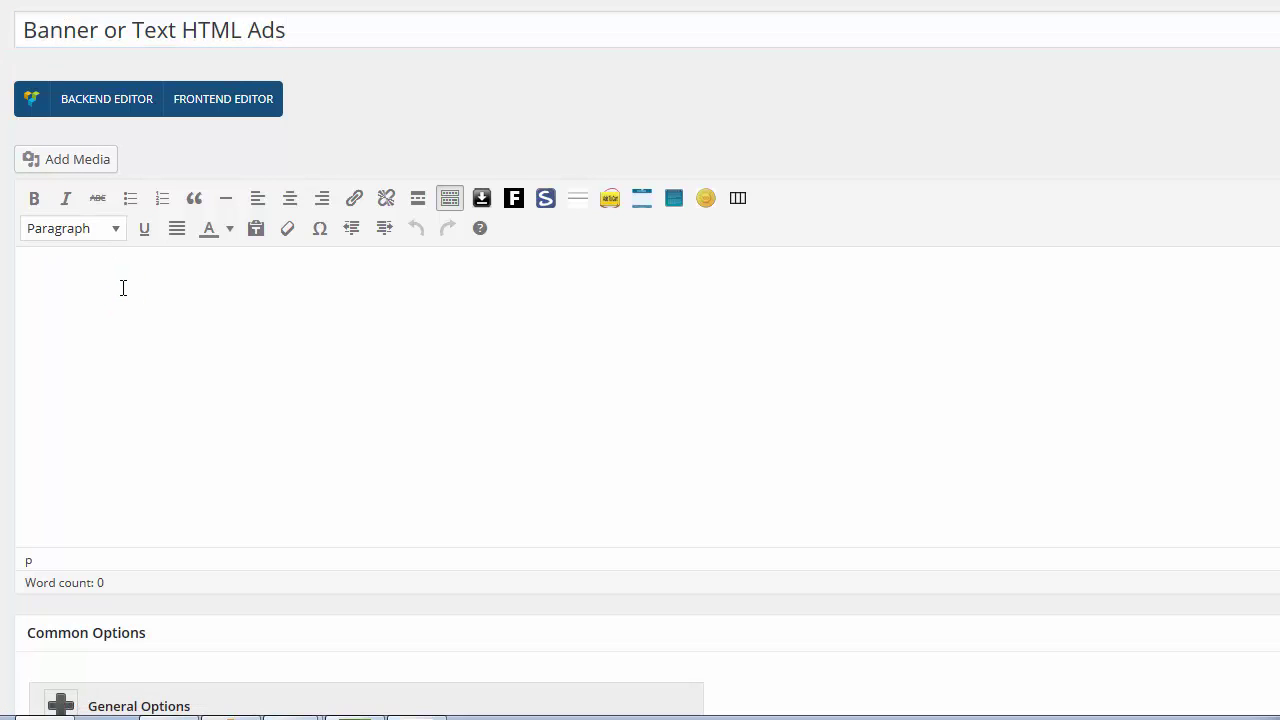
key("ctrl+v")
left_click(26, 287)
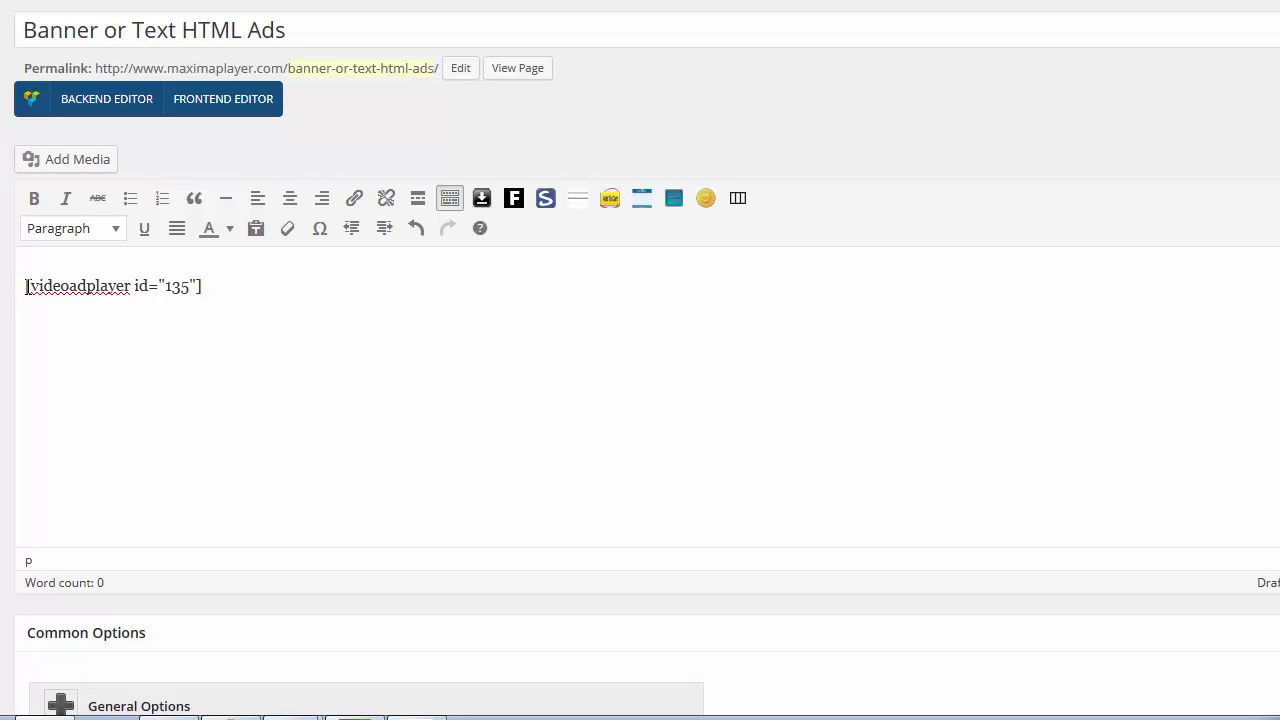
key("Return")
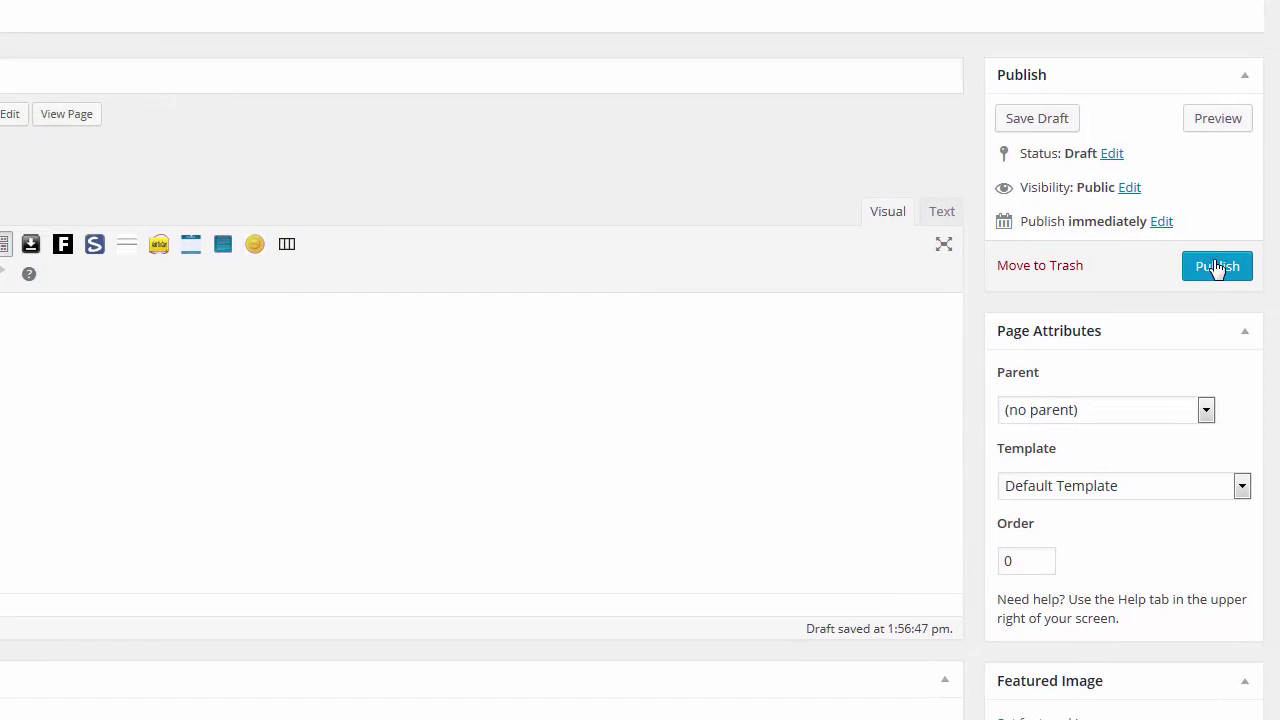
left_click(1217, 266)
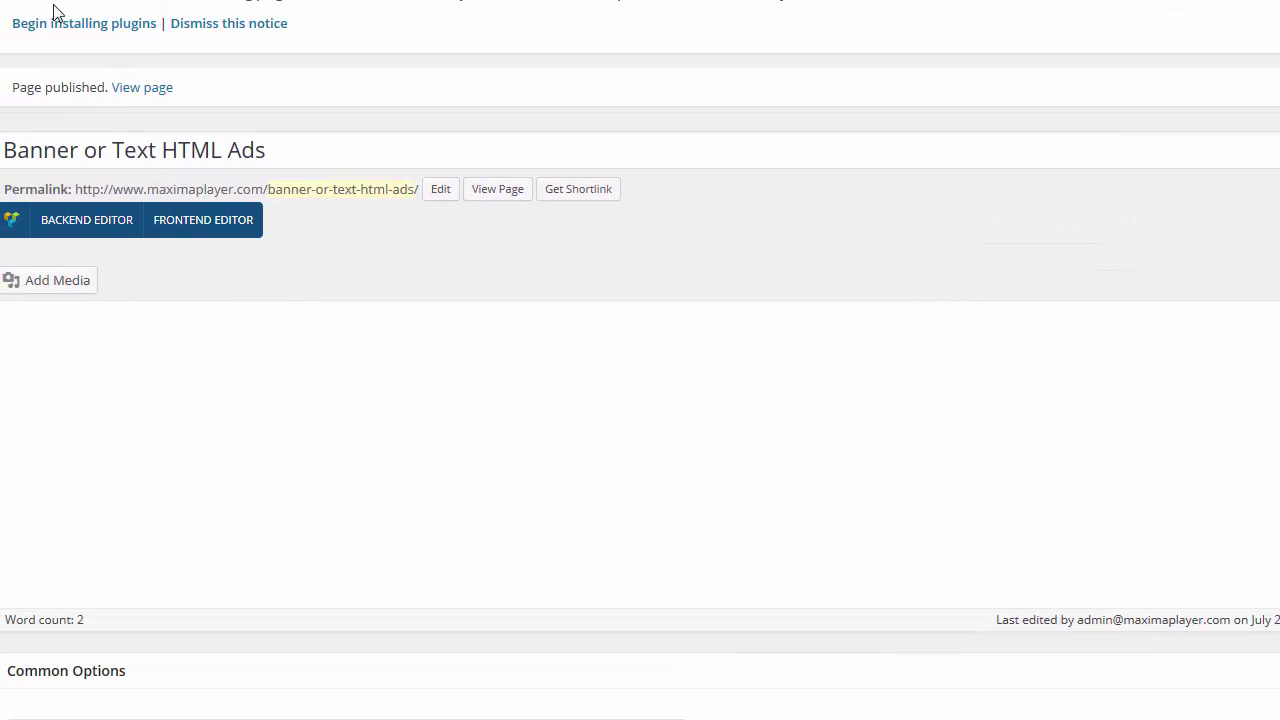
- Bring up the View Page link options to open the published page in a new tab
right_click(508, 195)
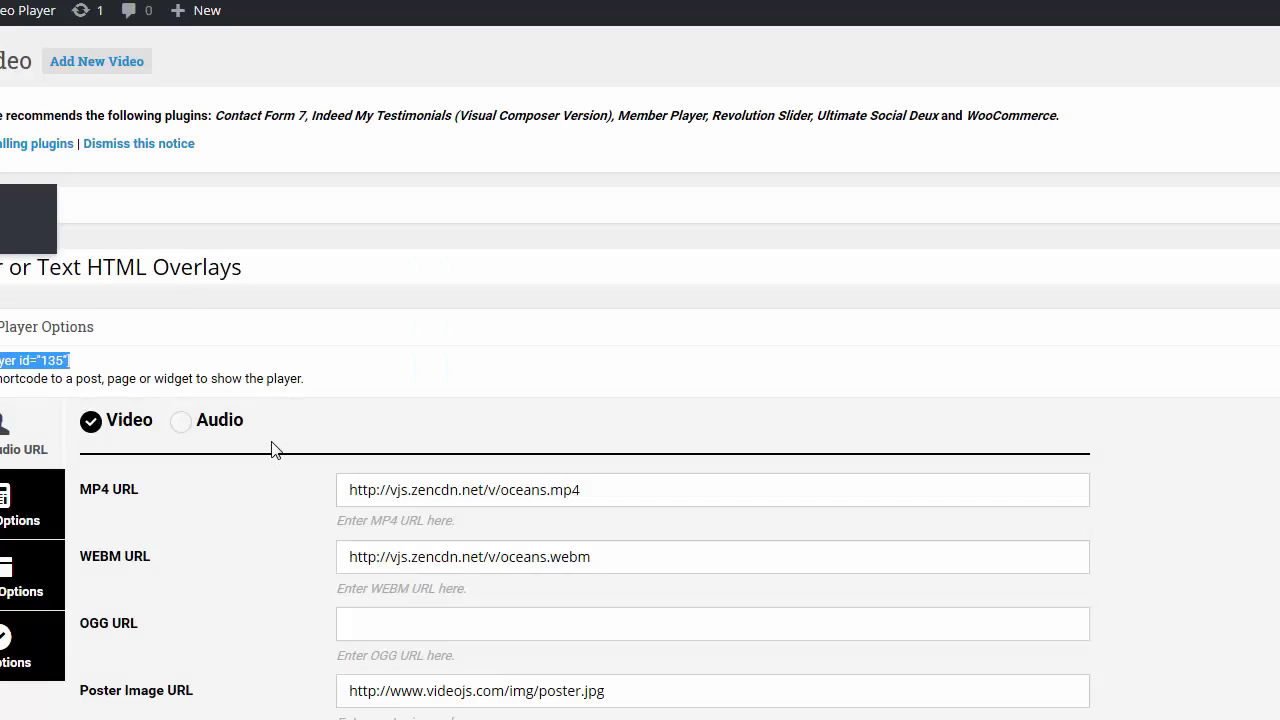
- In Ad Options, change the first overlay's end time from 15 to 30 seconds
scroll(275, 449, "down", 3)
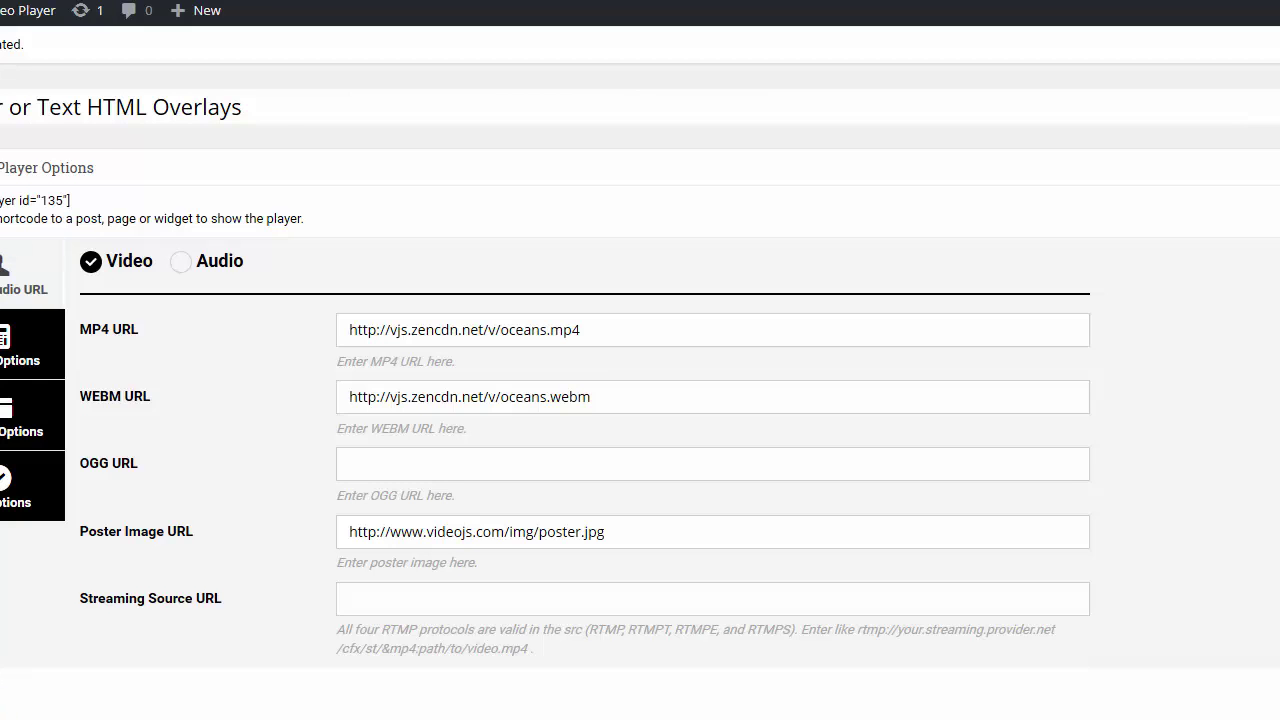
left_click(10, 479)
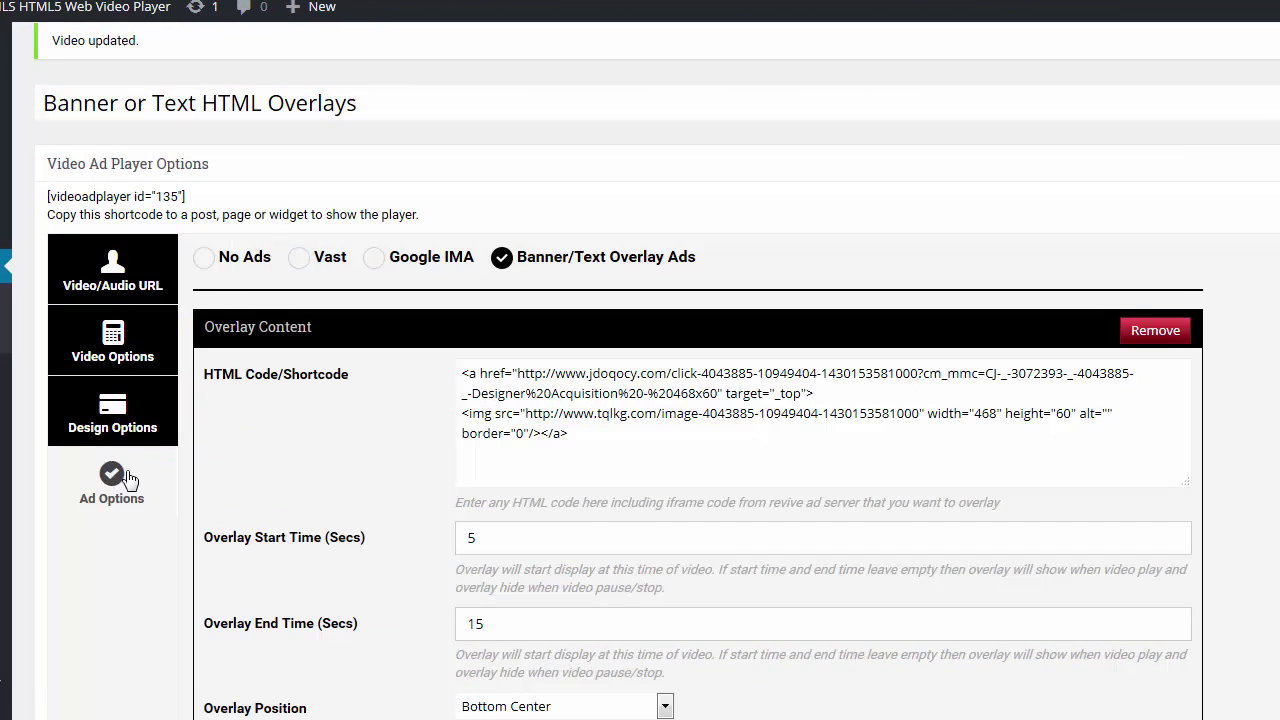
scroll(200, 580, "down", 2)
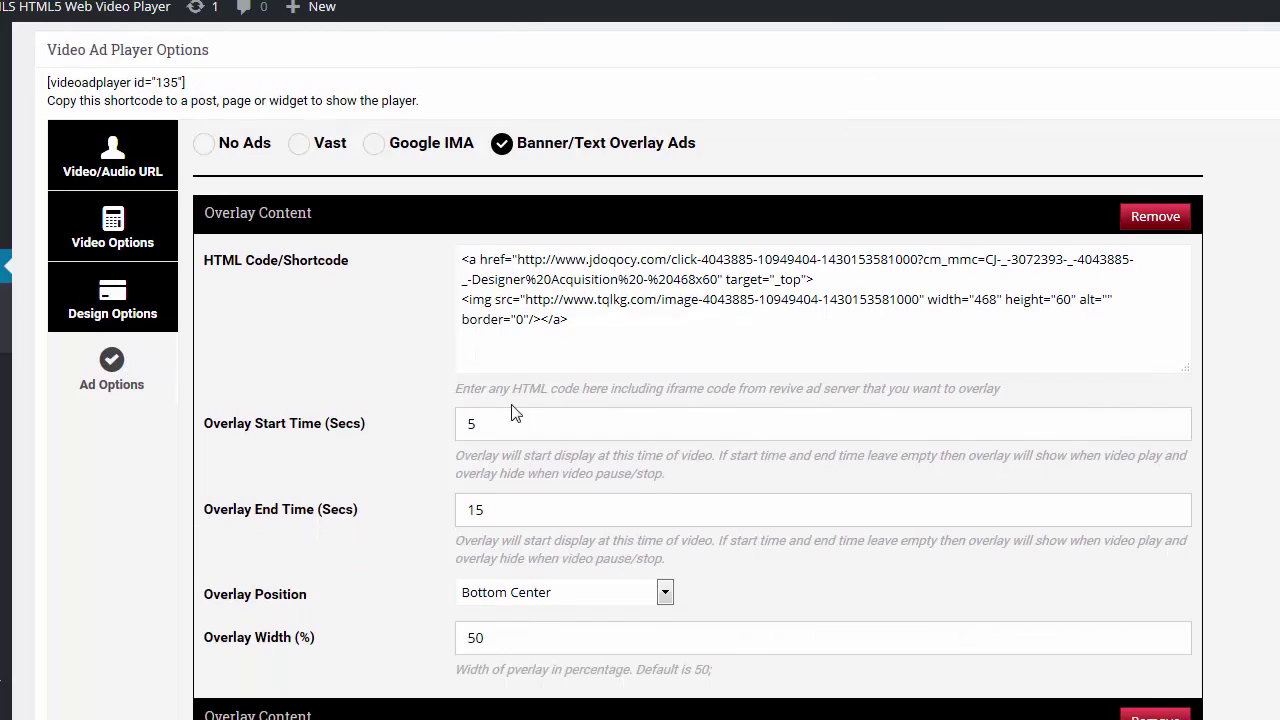
double_click(508, 423)
double_click(496, 513)
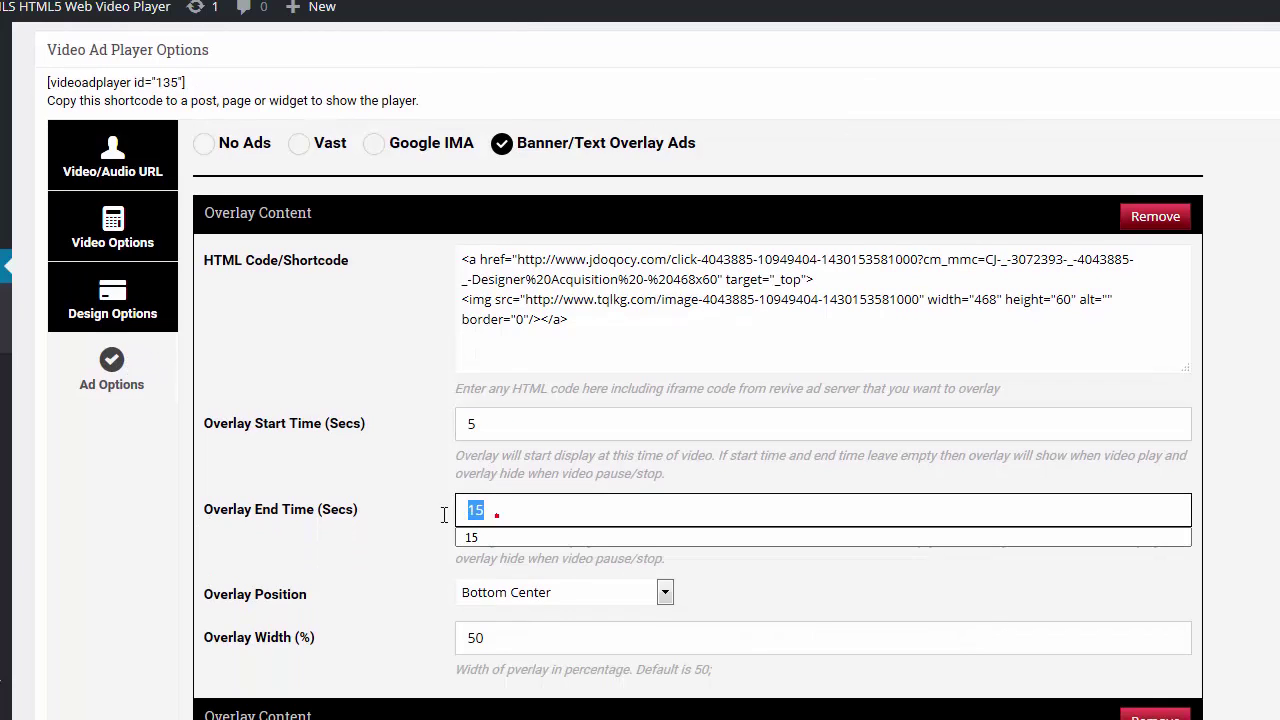
type("30")
left_click(119, 558)
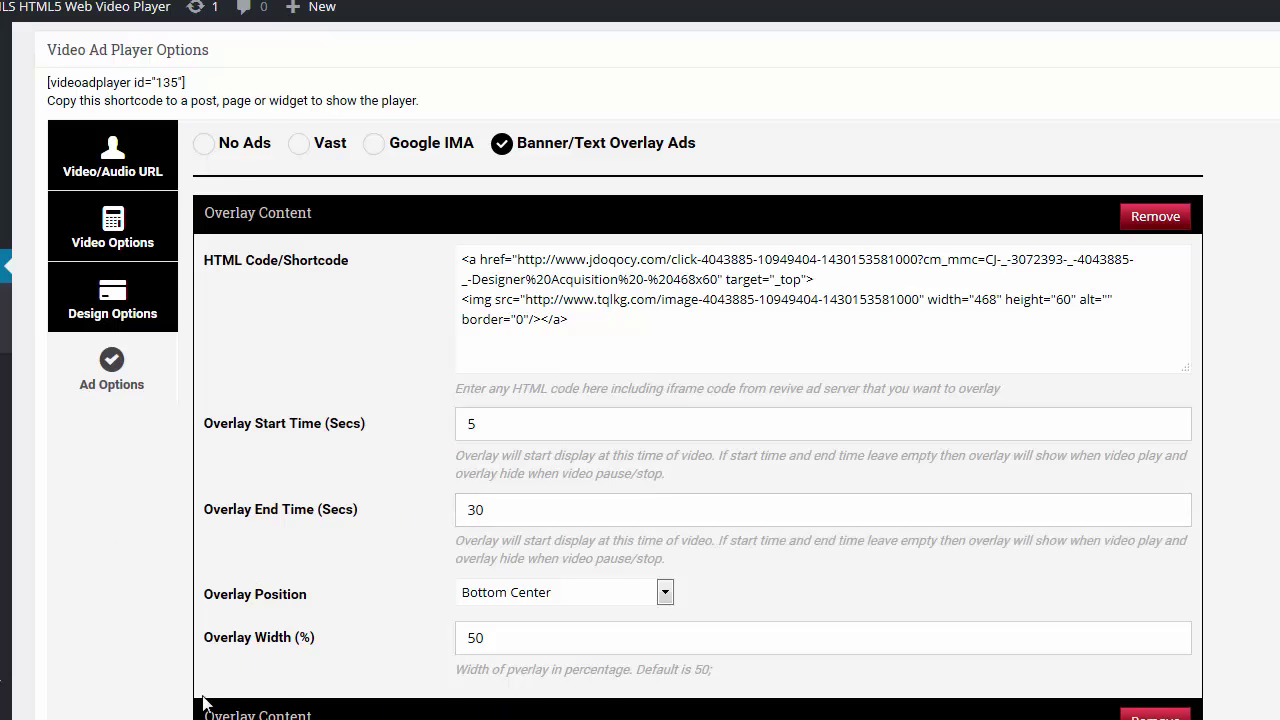
scroll(203, 703, "down", 1)
scroll(447, 655, "up", 1)
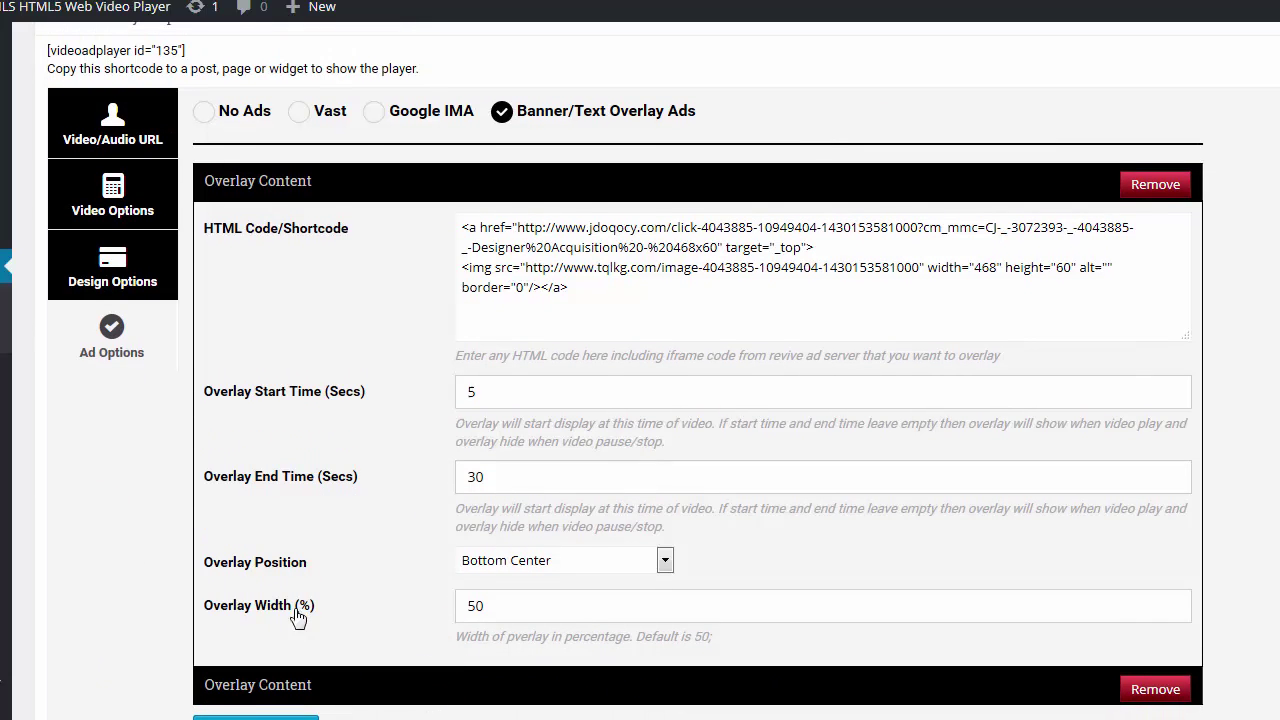
mouse_move(6, 515)
scroll(126, 360, "down", 1)
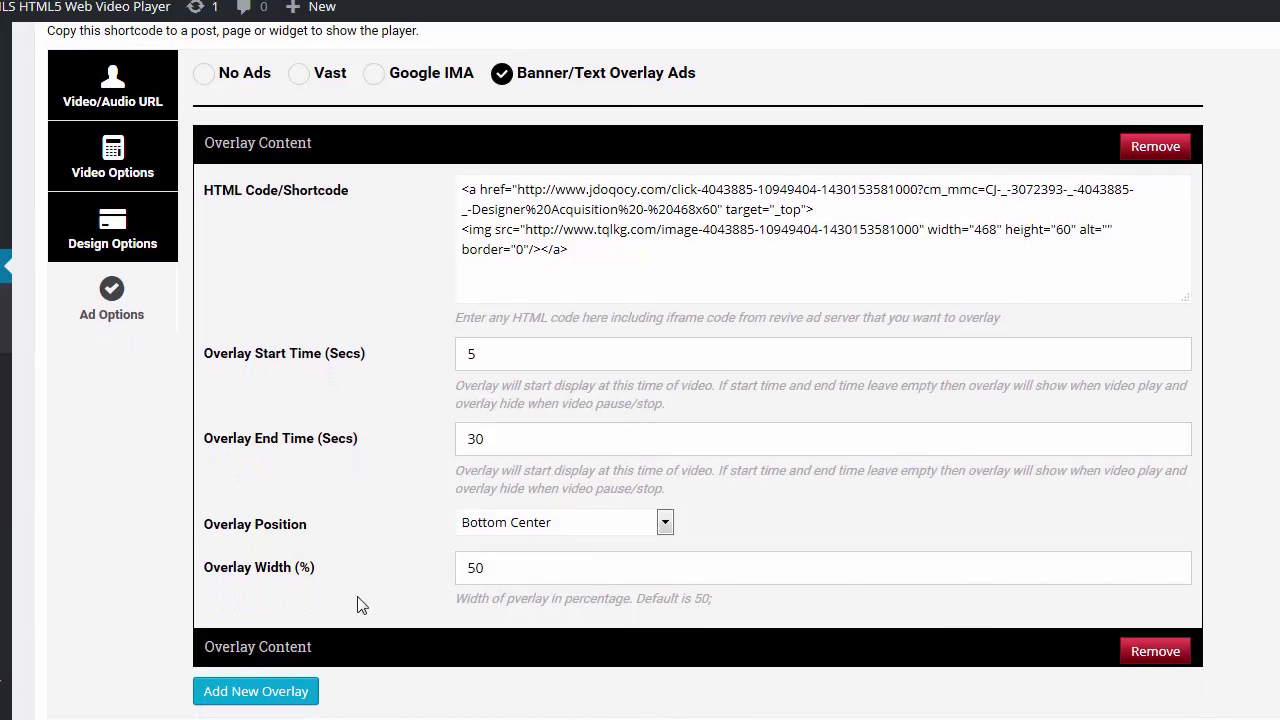
- Set the AWeber banner overlay's start time to 5 seconds and its position to Top
left_click(406, 648)
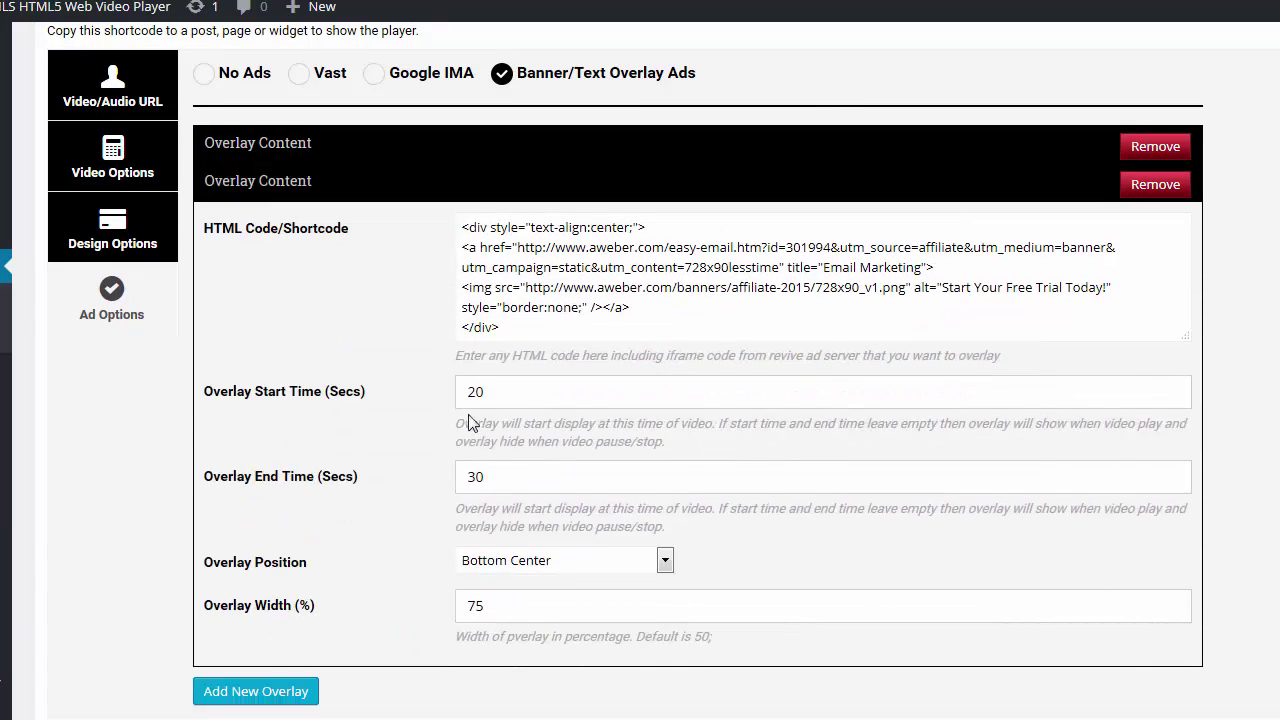
double_click(492, 392)
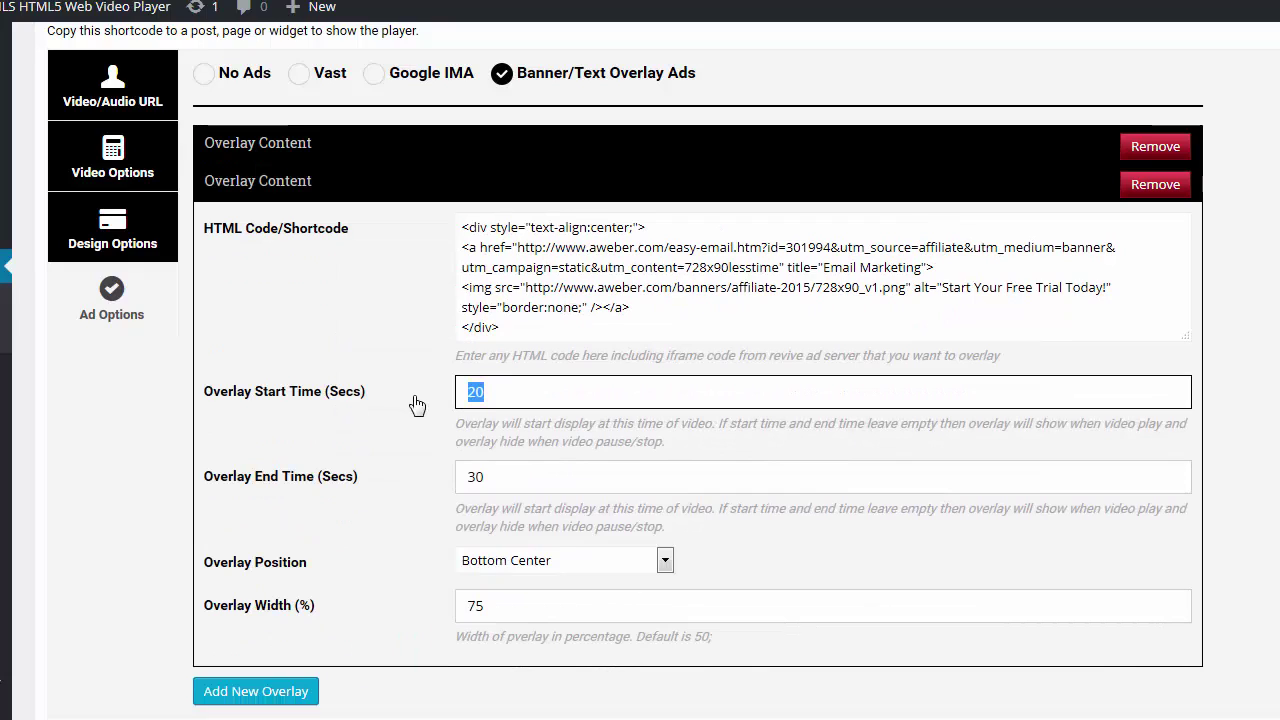
type("5")
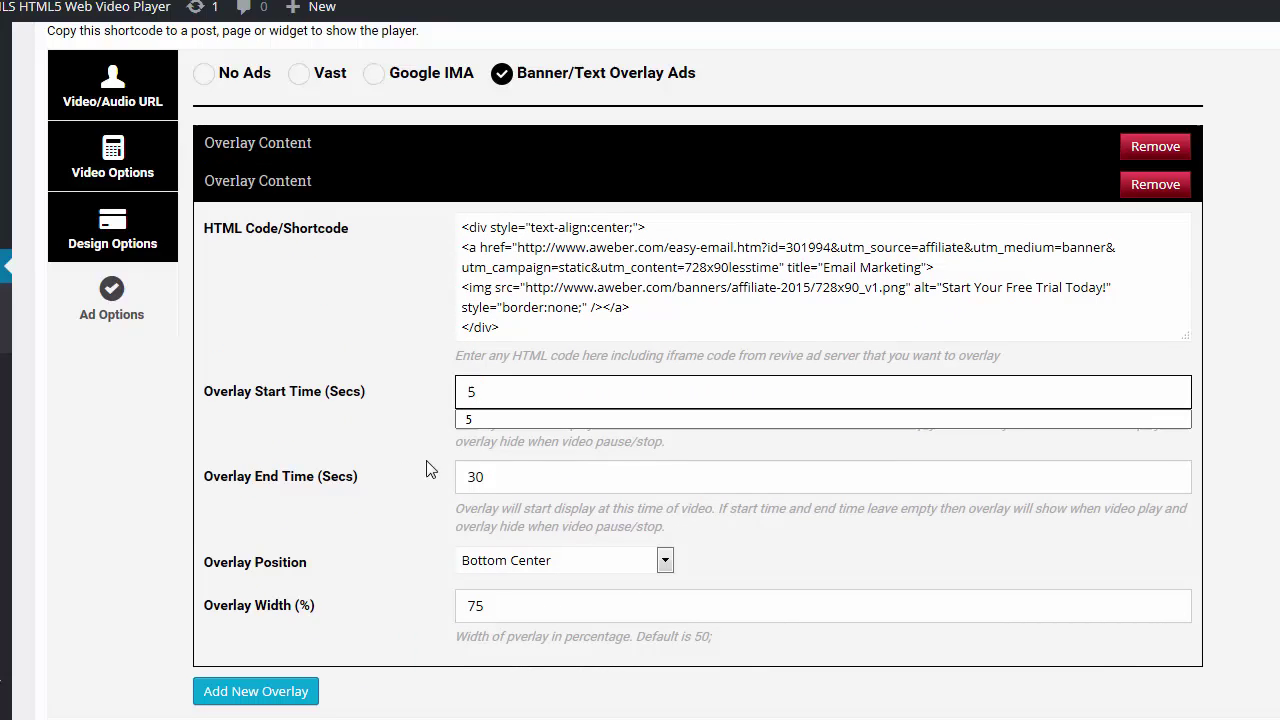
left_click(392, 468)
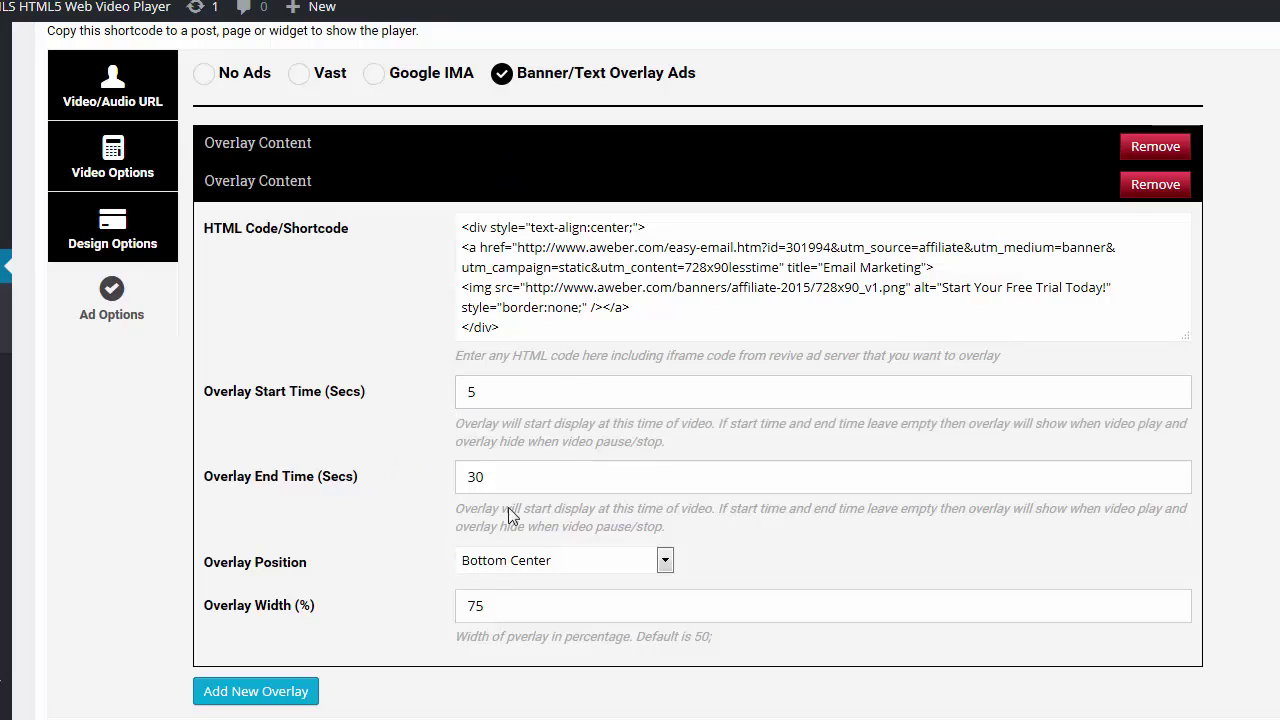
left_click(497, 565)
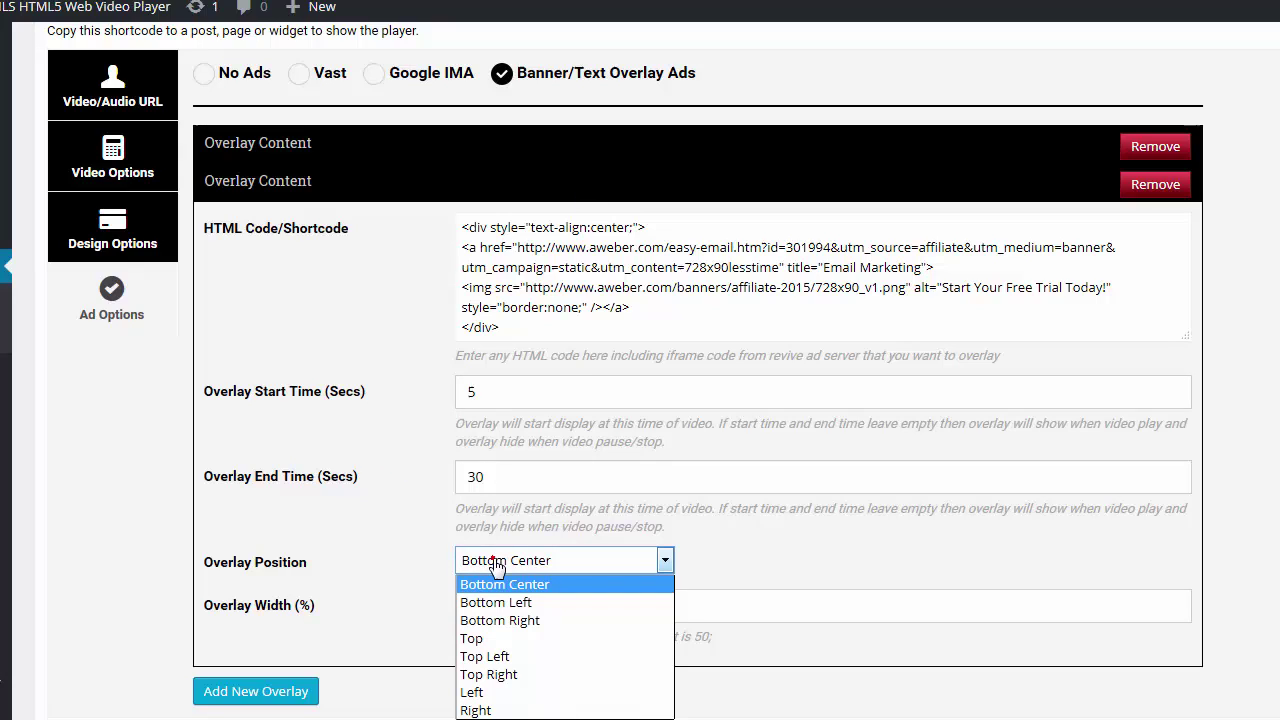
left_click(498, 640)
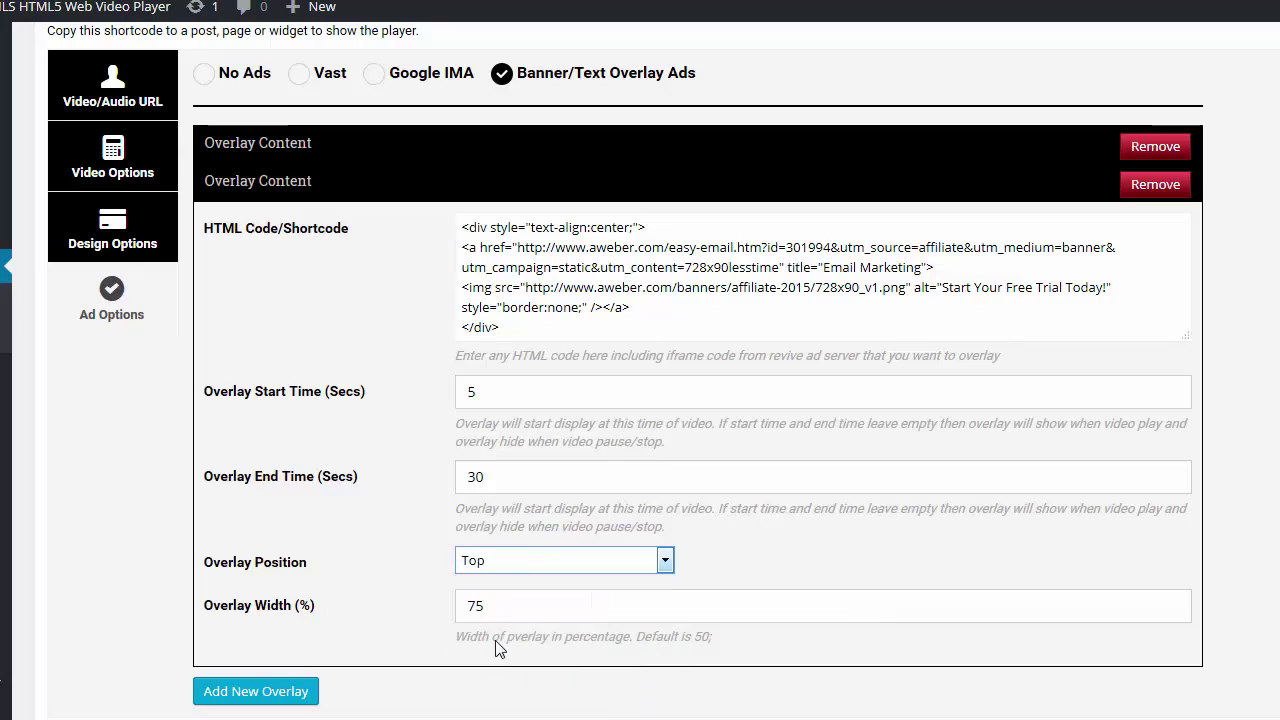
left_click(535, 566)
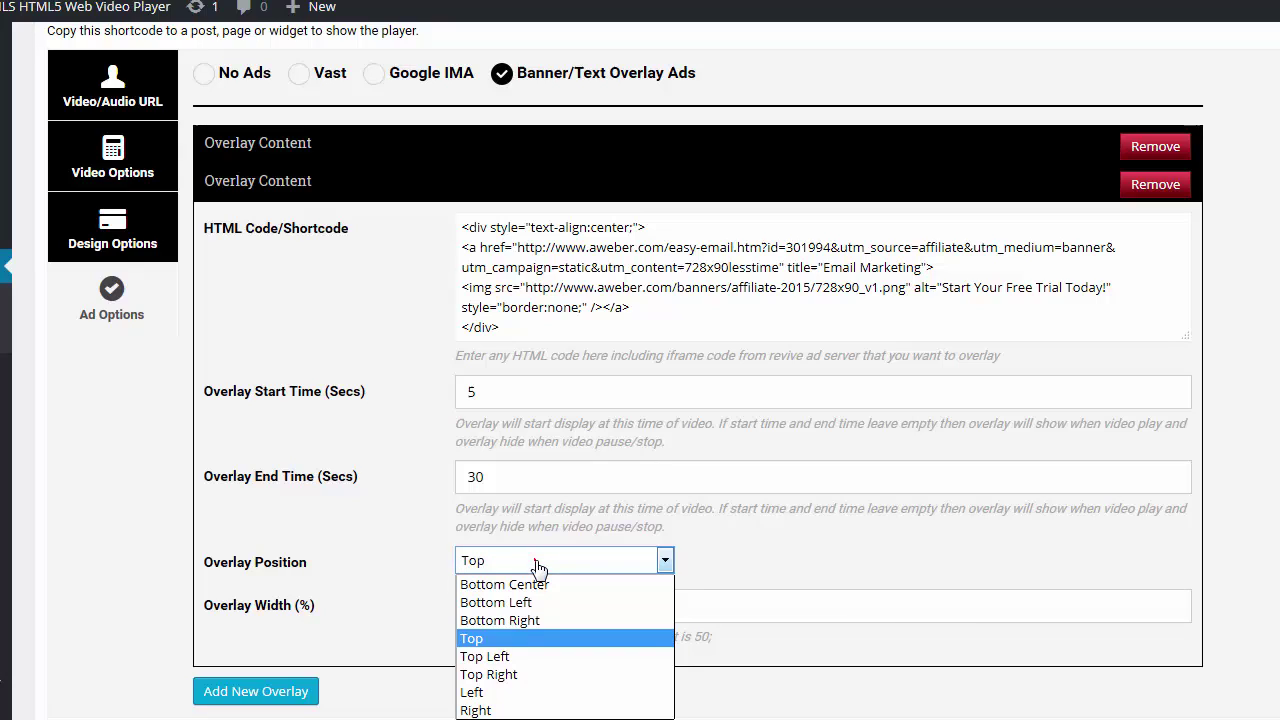
left_click(524, 640)
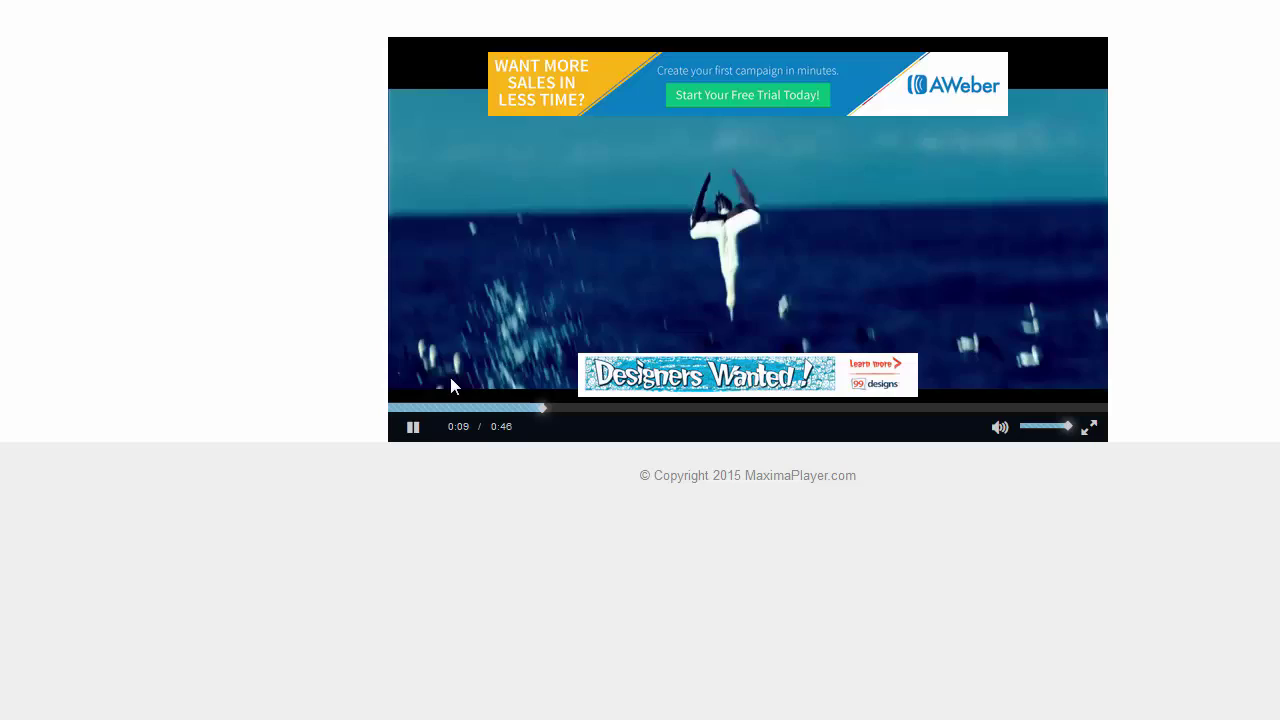
- Pause the preview video while the AWeber banner shows above the Designers Wanted ad
left_click(413, 428)
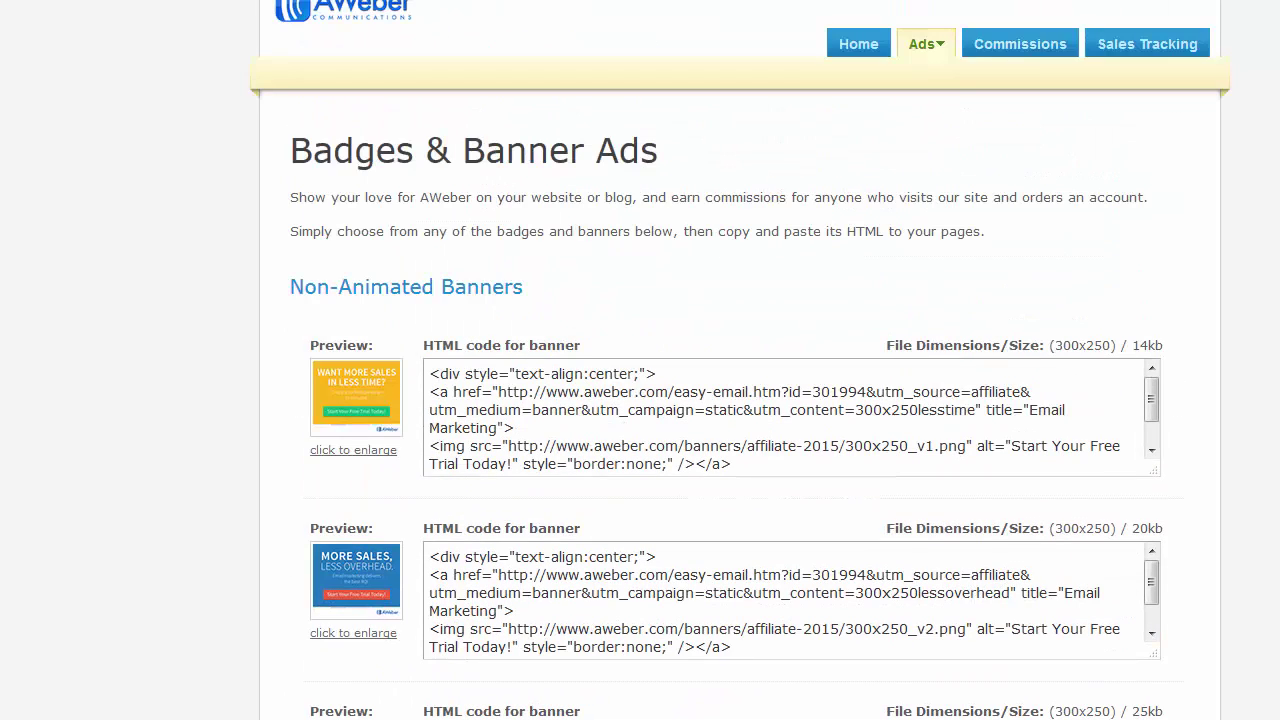
- Copy the embed code of the first AWeber badge, the round #1 in Deliverability badge
mouse_move(930, 45)
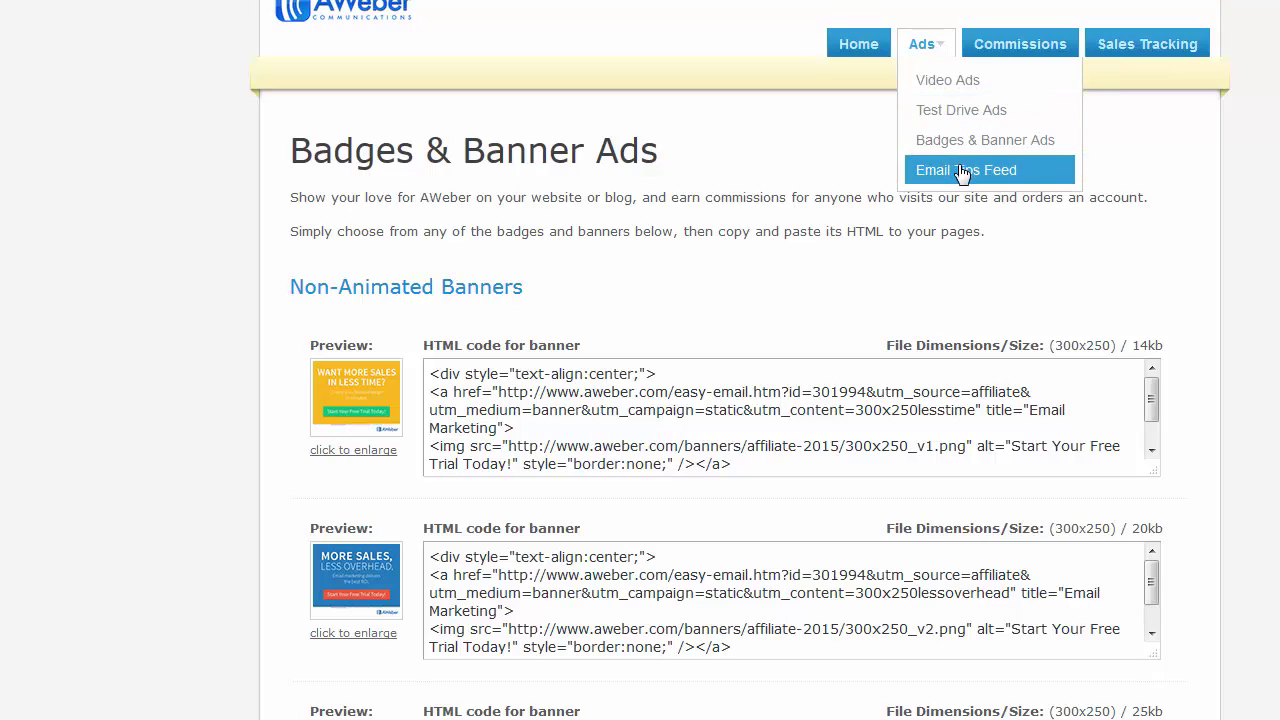
left_click(925, 44)
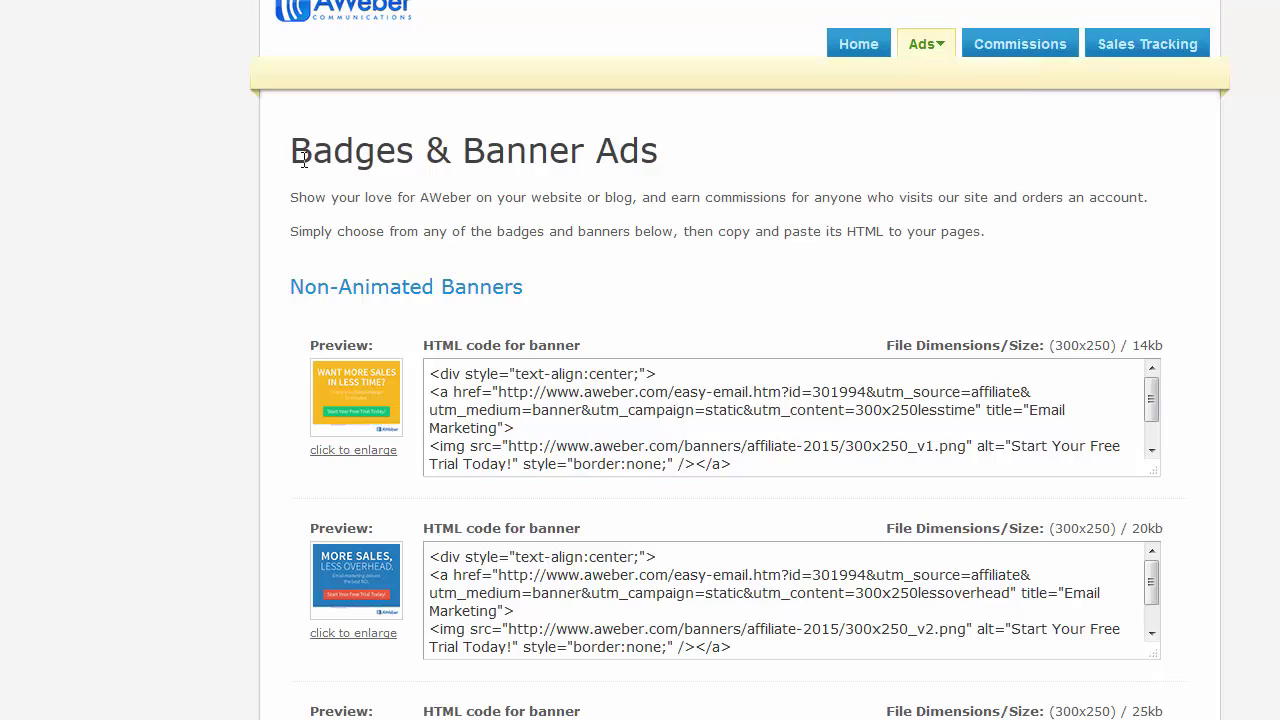
scroll(640, 400, "down", 20)
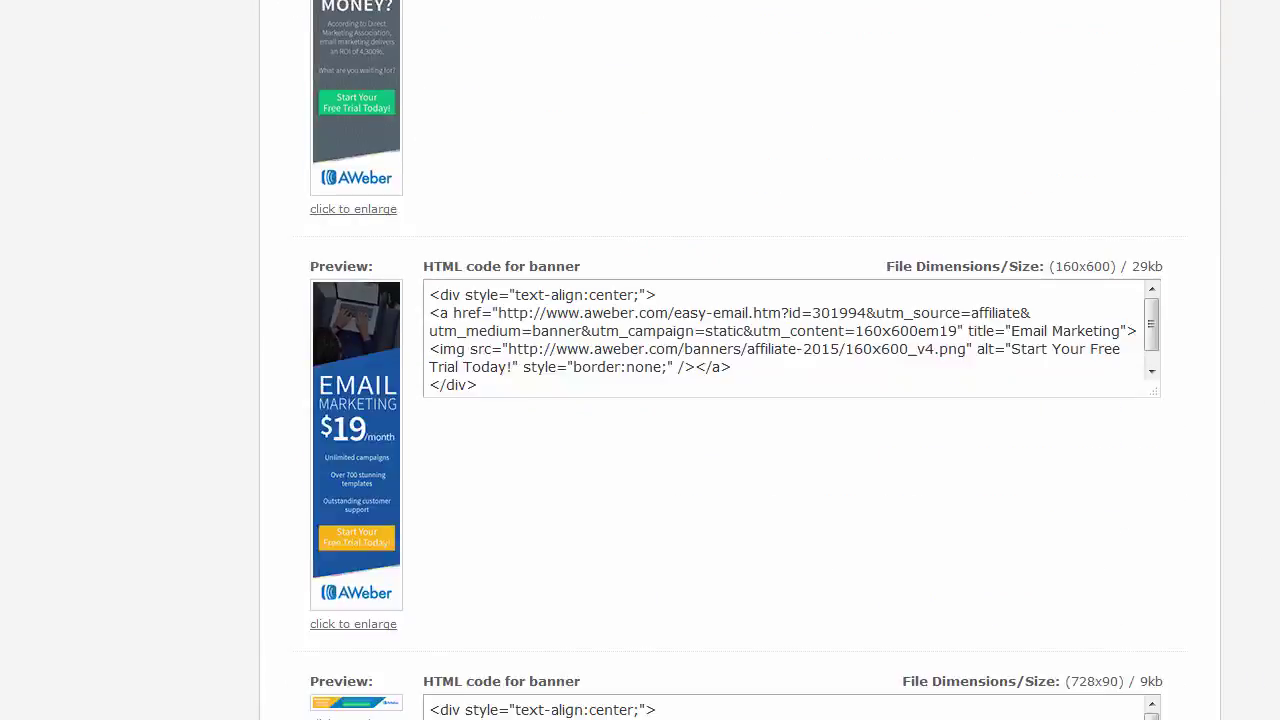
scroll(640, 400, "down", 3)
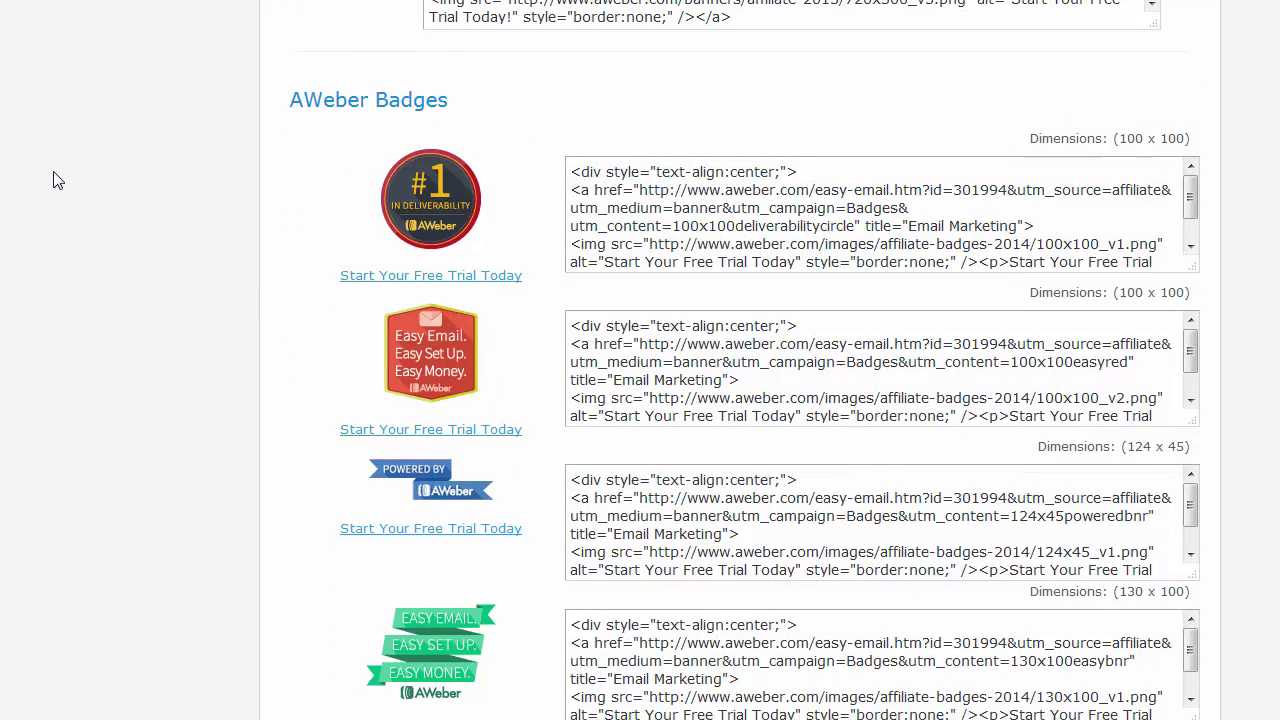
scroll(55, 179, "down", 2)
left_click(1020, 151)
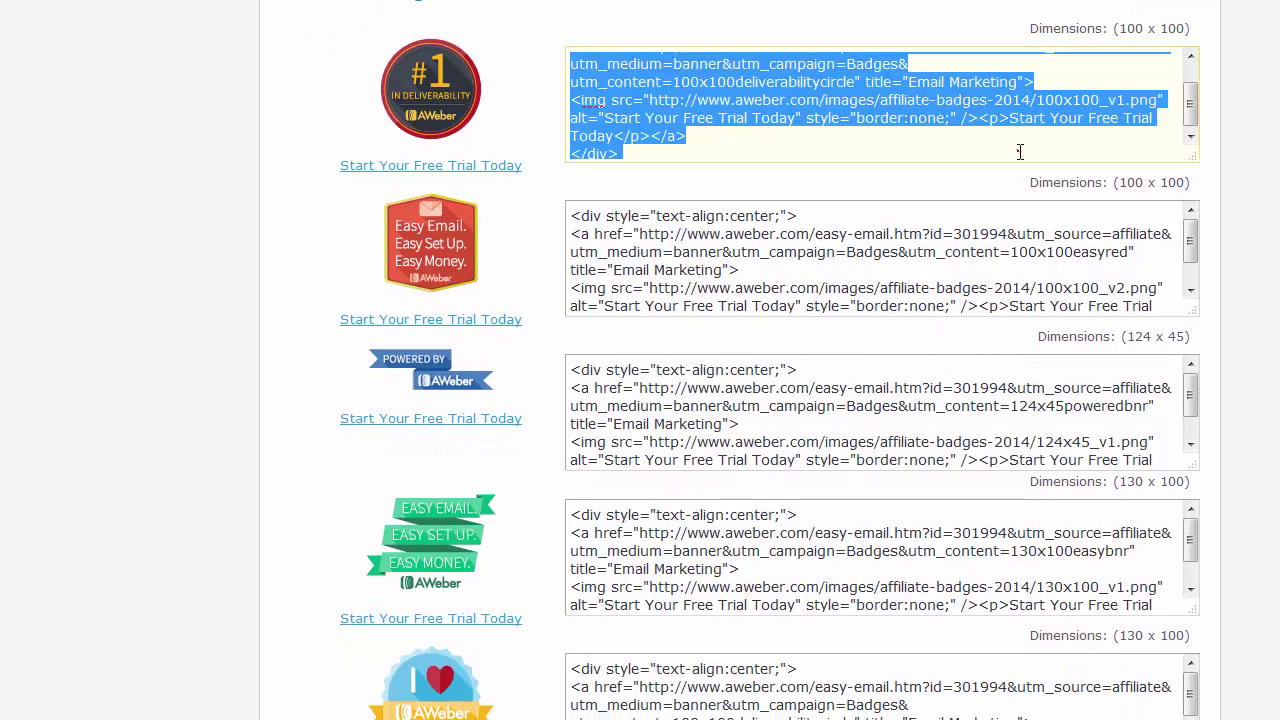
right_click(1017, 149)
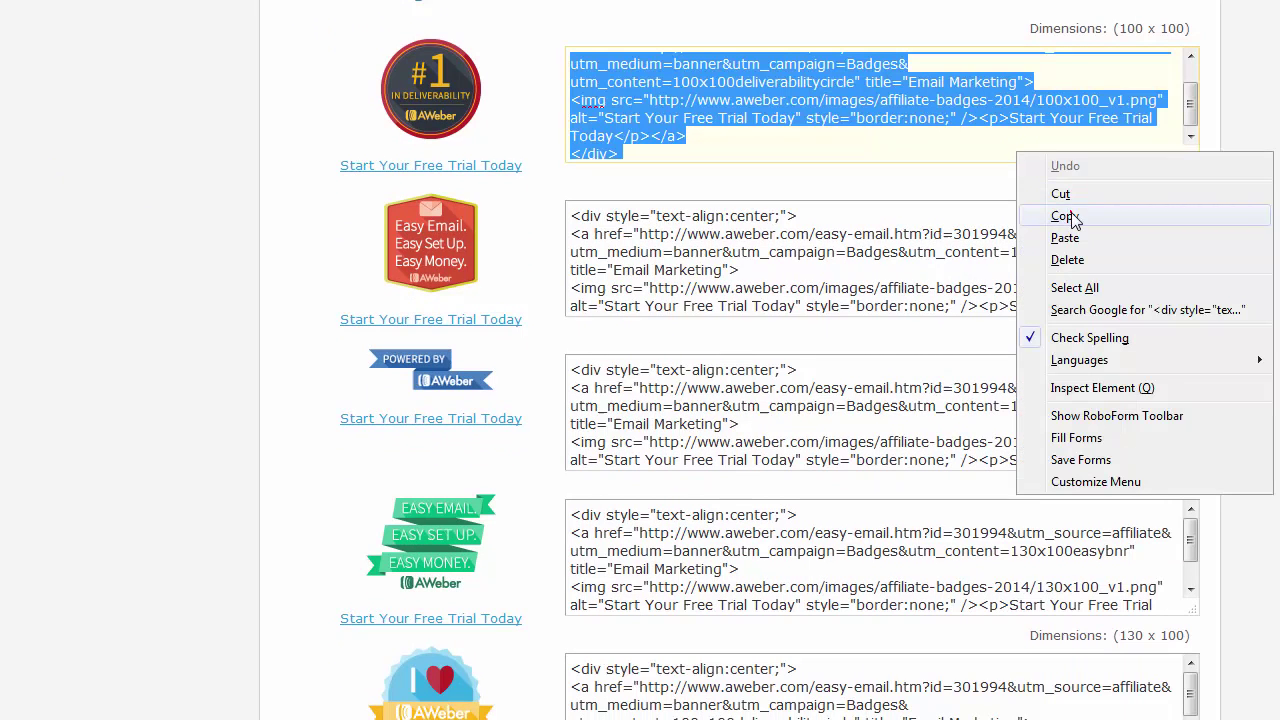
left_click(1066, 216)
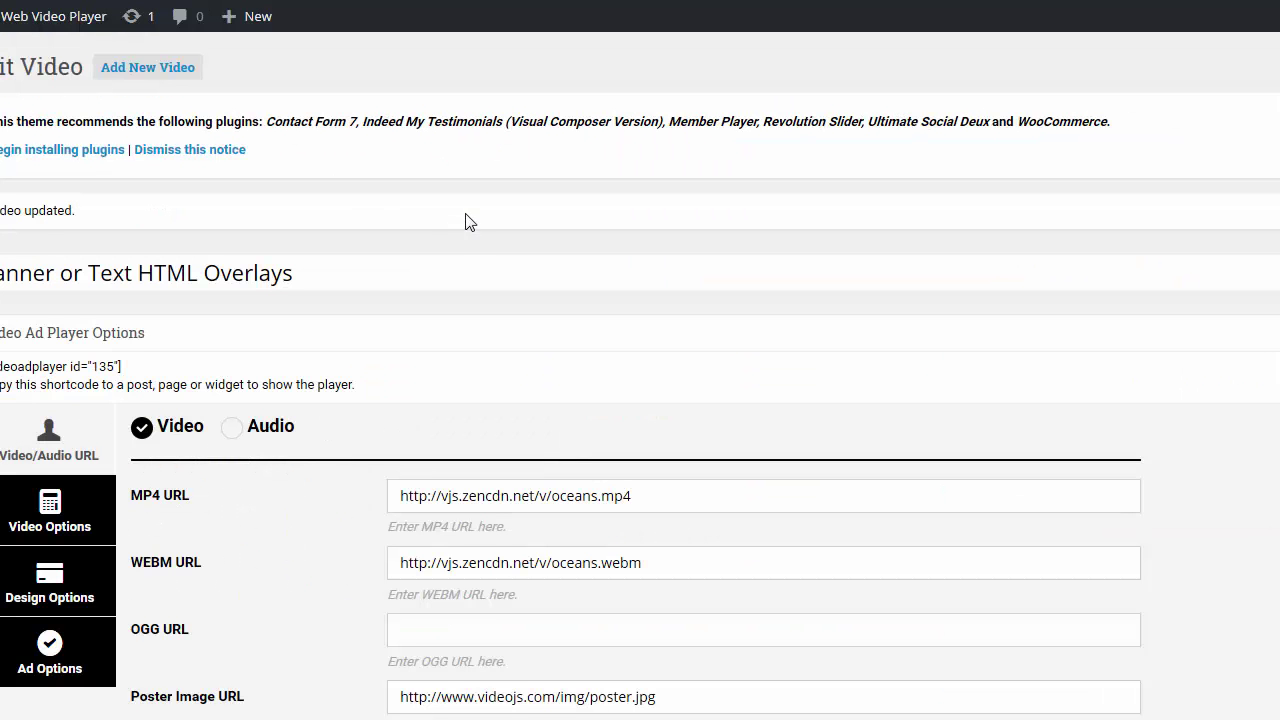
- Replace the first overlay's HTML code with the pasted AWeber 100x100 badge code
scroll(466, 220, "down", 3)
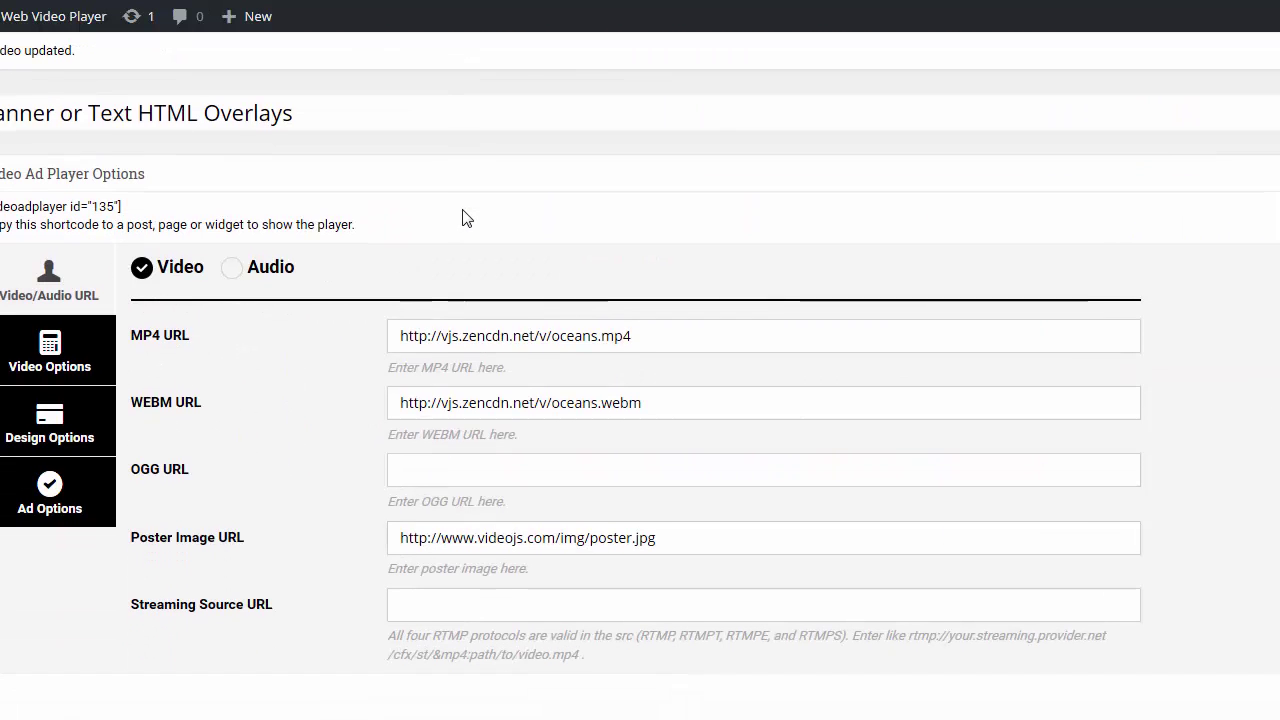
left_click(75, 489)
scroll(558, 281, "down", 3)
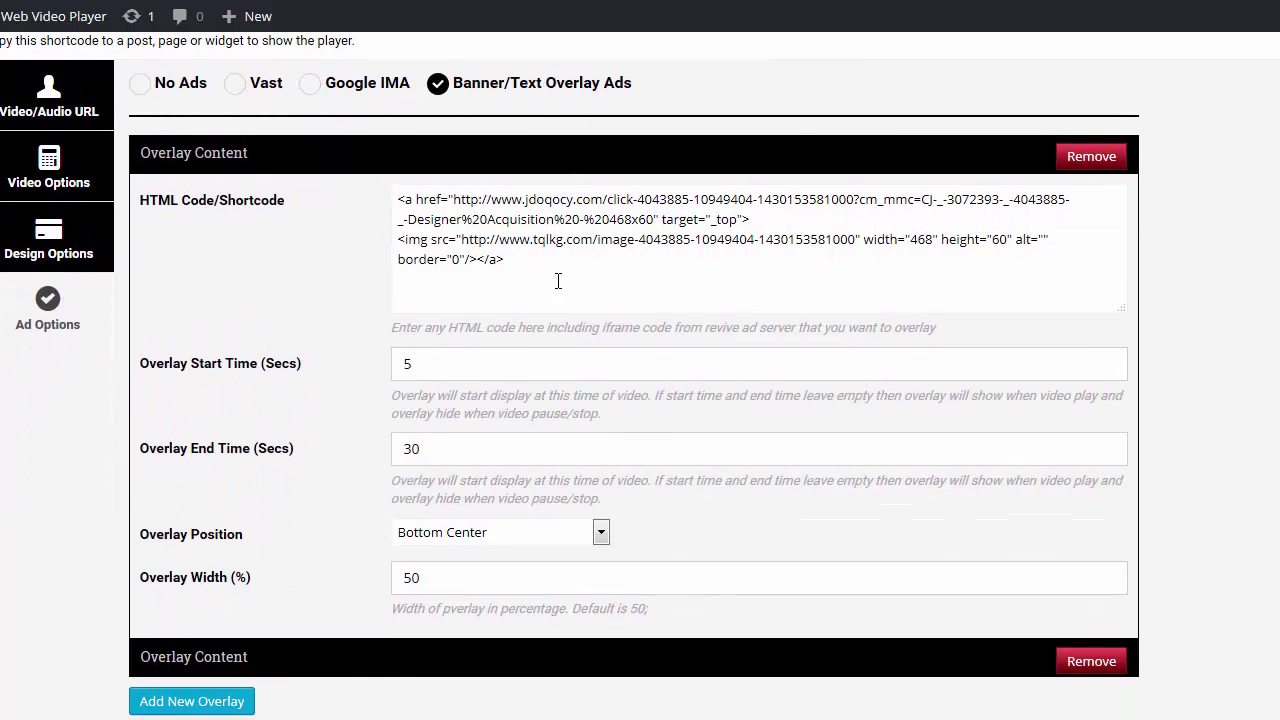
left_click_drag(563, 271, 360, 191)
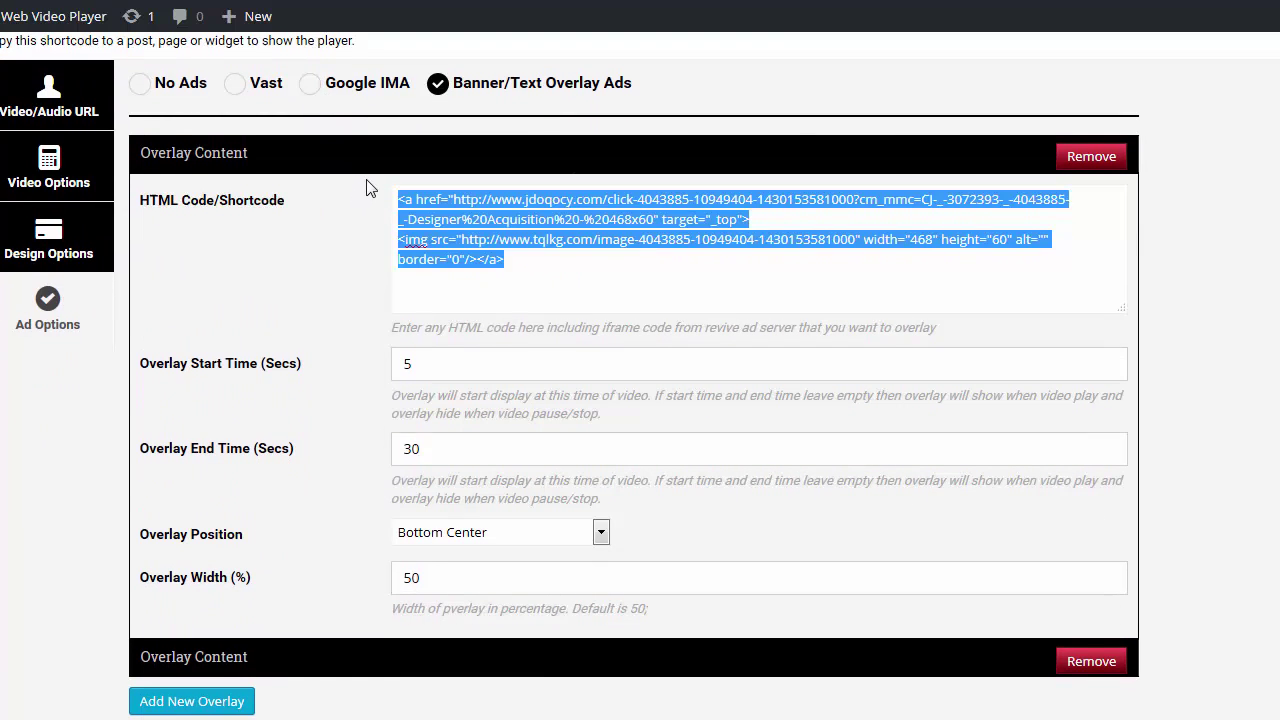
key("ctrl+v")
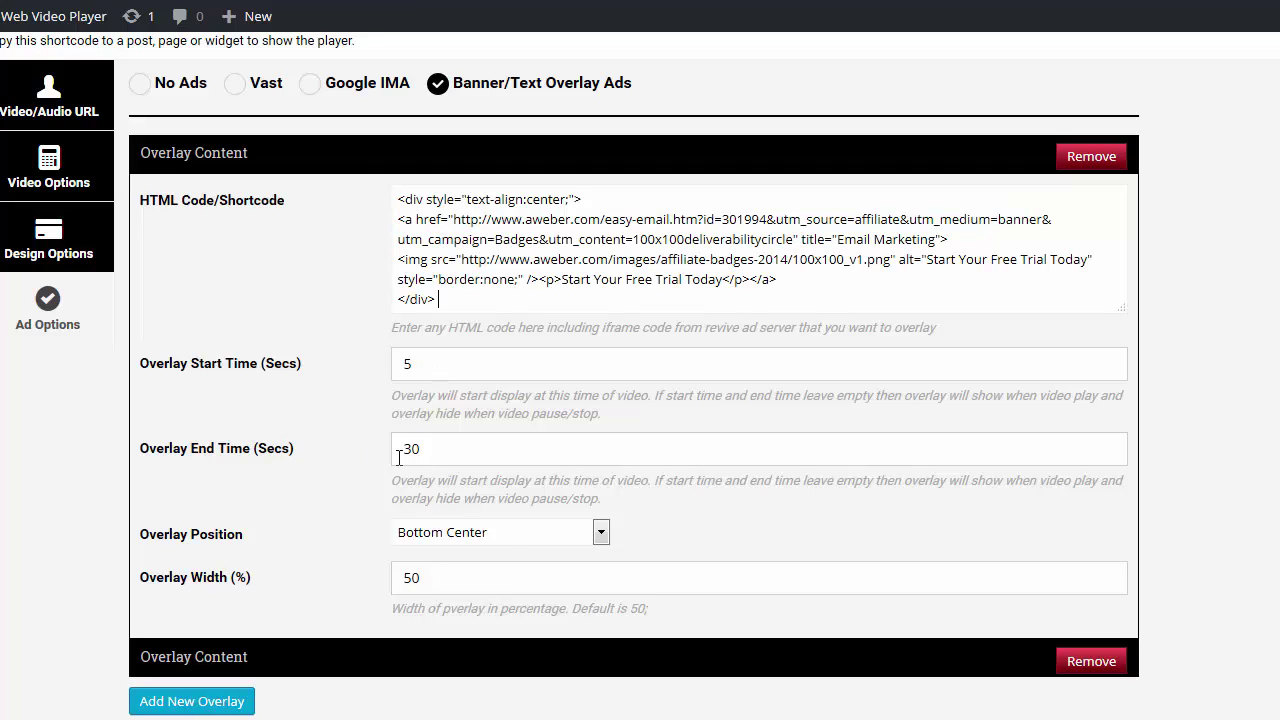
- Set the badge overlay's position to Top Left and remove the second overlay
left_click(517, 535)
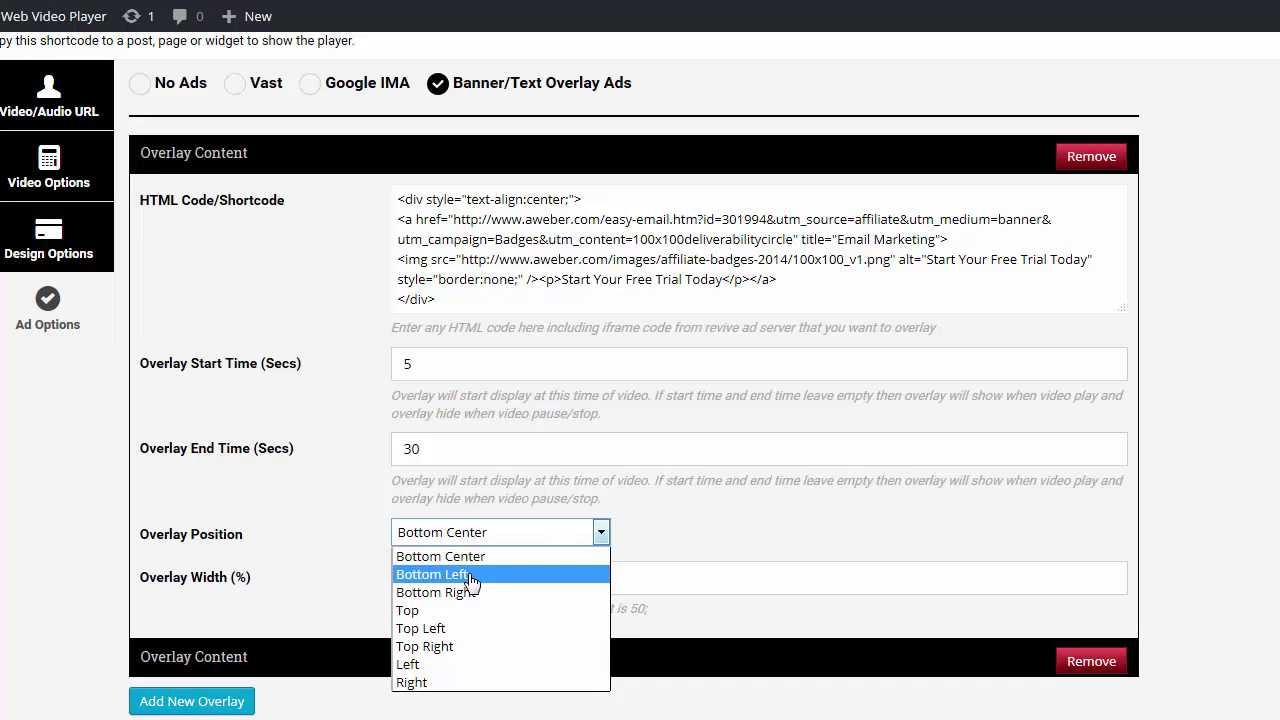
left_click(451, 630)
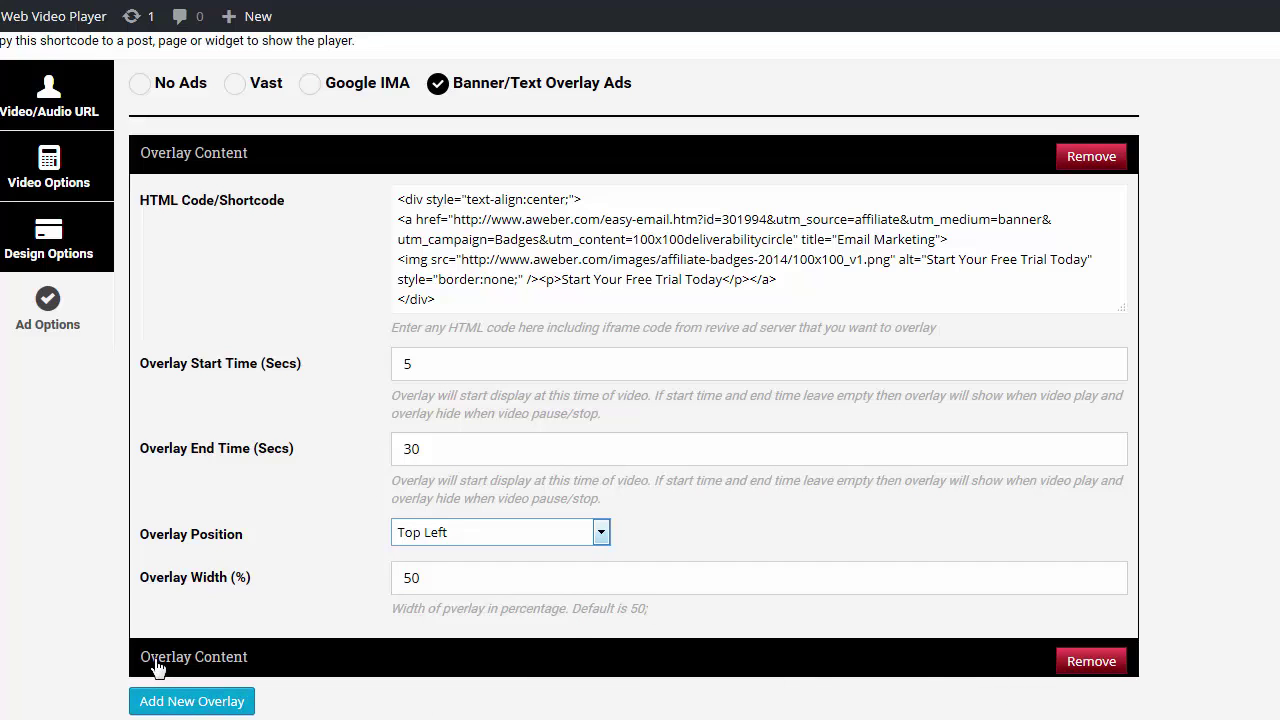
left_click(1091, 668)
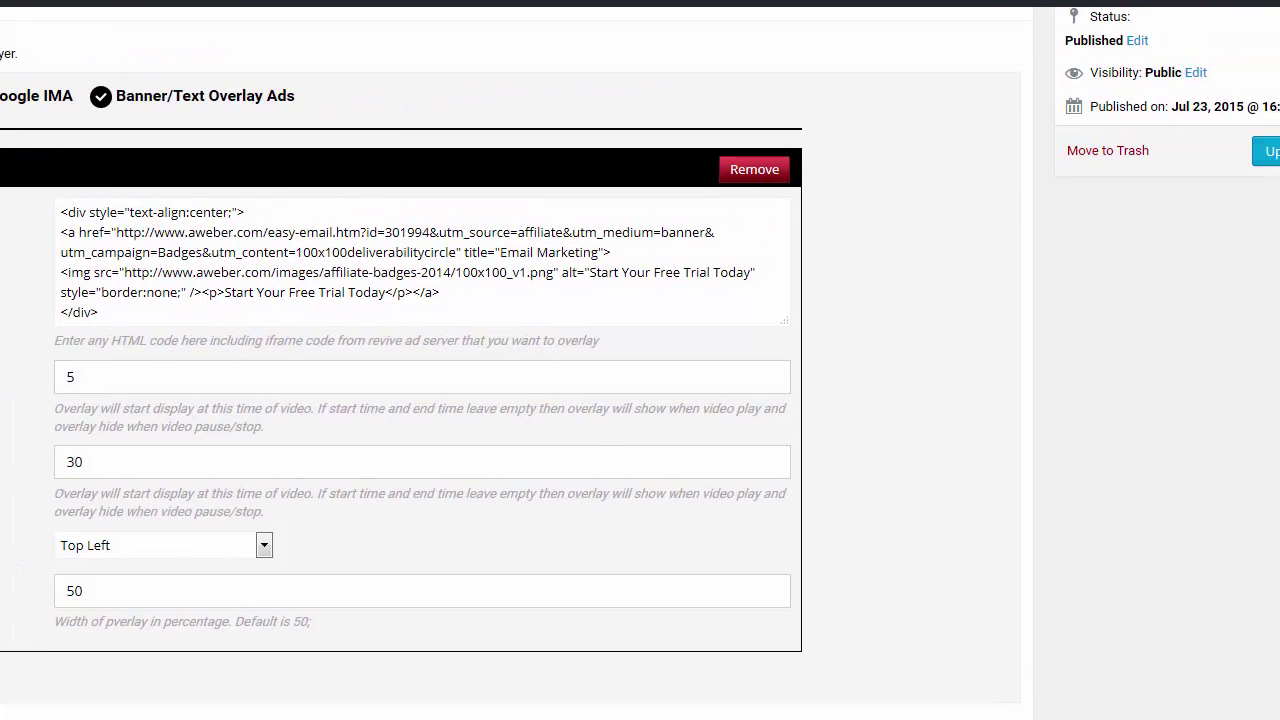
- Update the video to save the Top Left AWeber badge overlay settings
left_click(1267, 157)
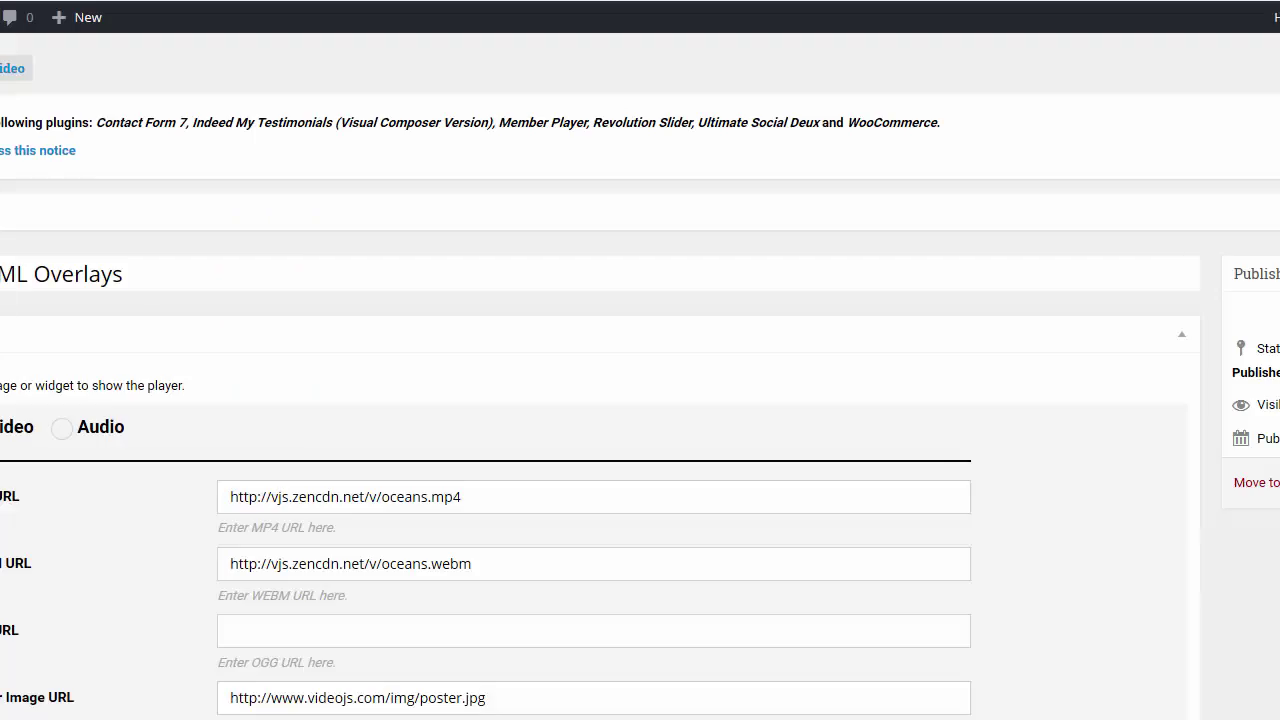
- Change text-align from center to left in the badge overlay's wrapping div
scroll(14, 685, "down", 1)
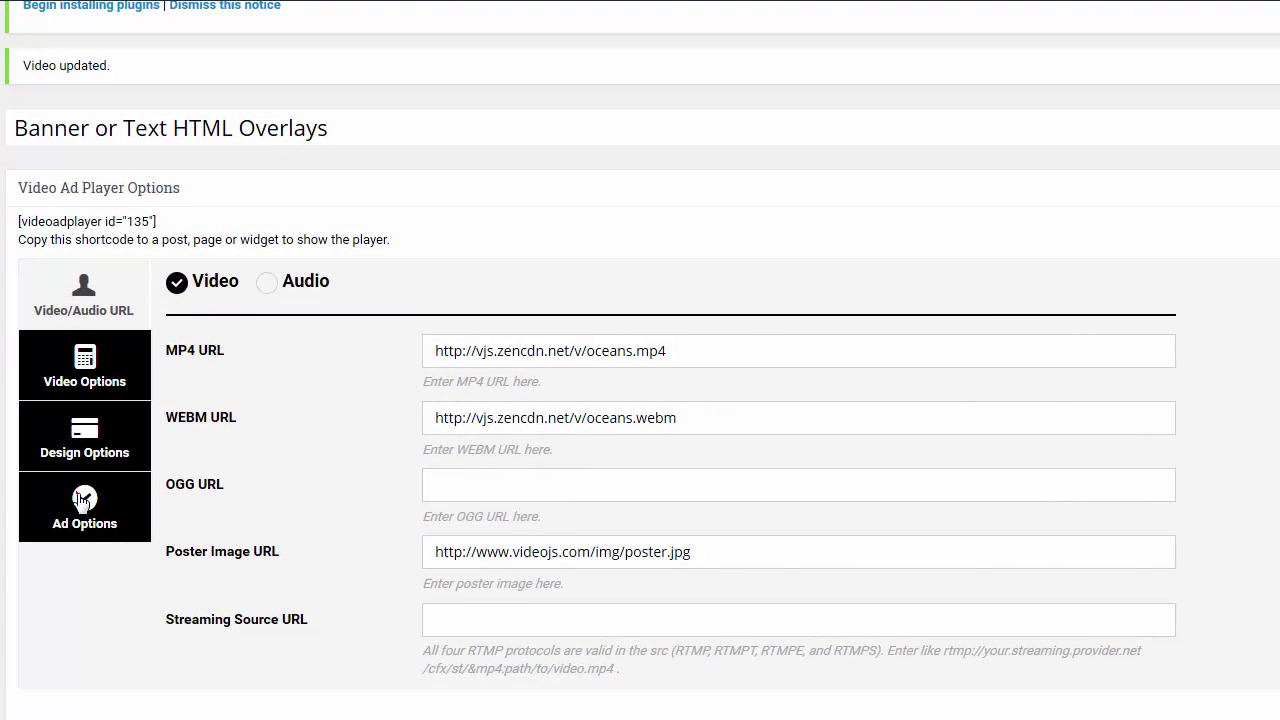
left_click(85, 497)
left_click(703, 456)
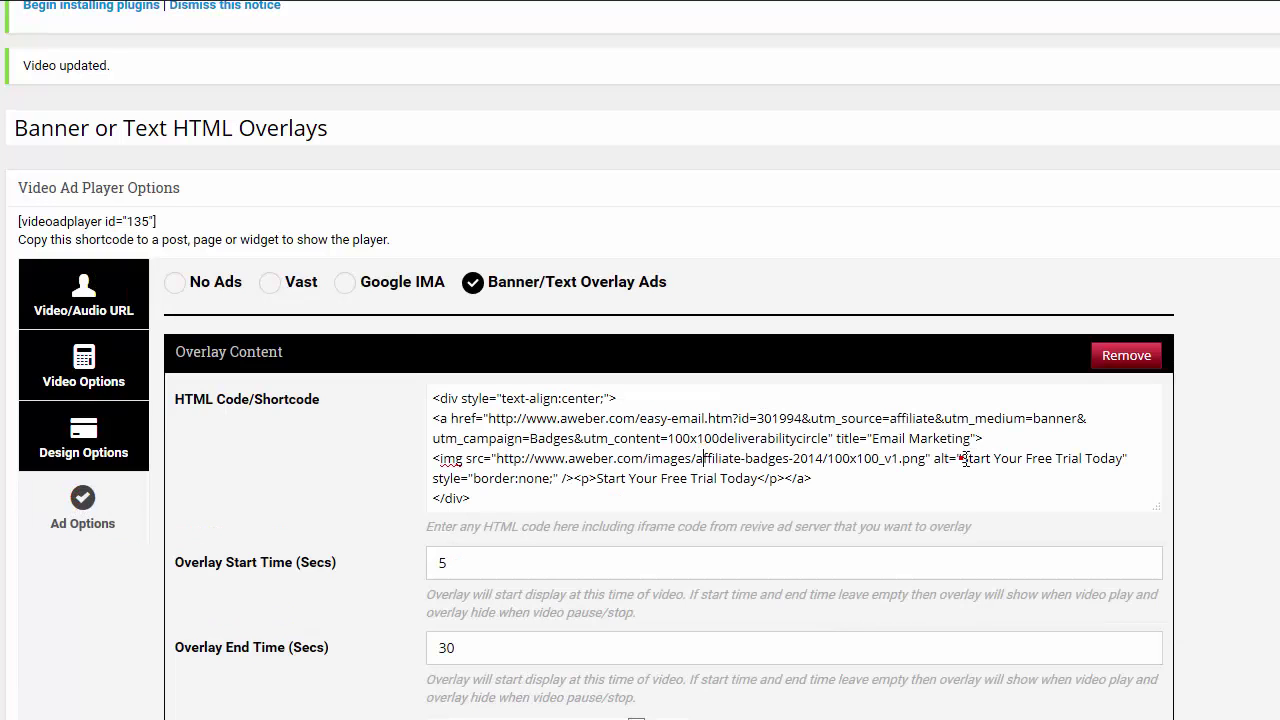
left_click_drag(962, 458, 1012, 458)
left_click_drag(598, 479, 757, 478)
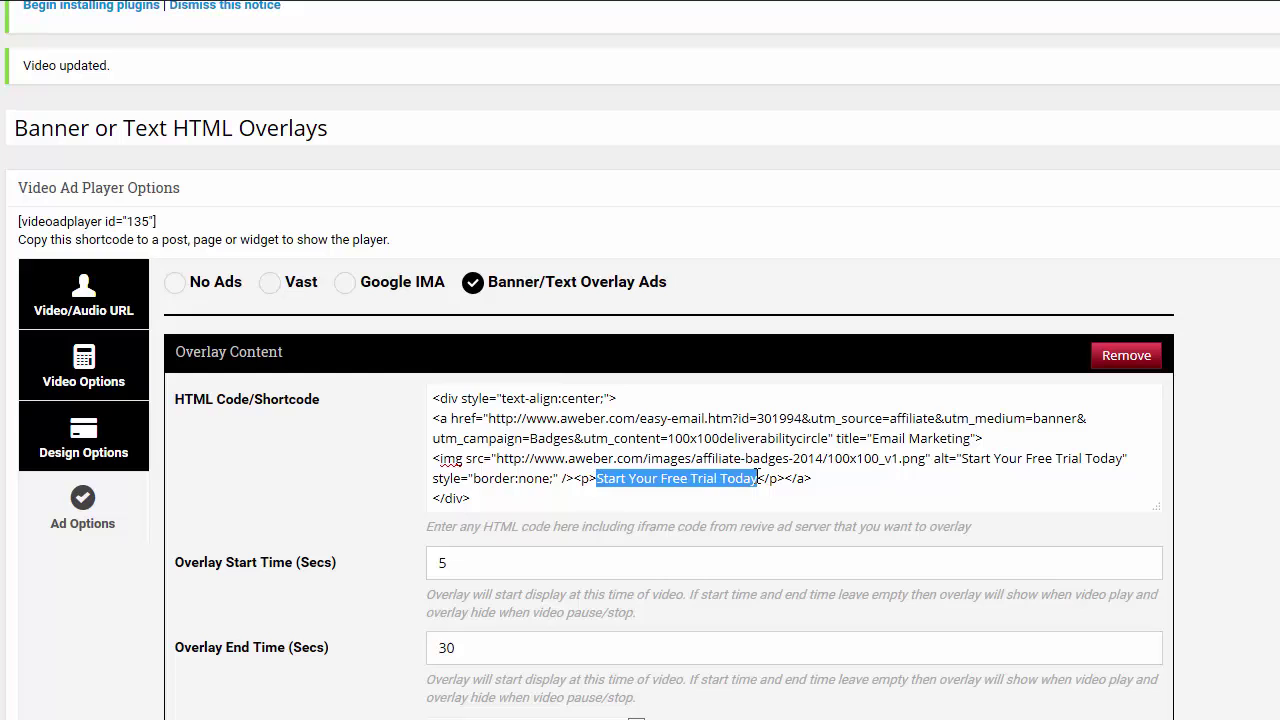
left_click(551, 479)
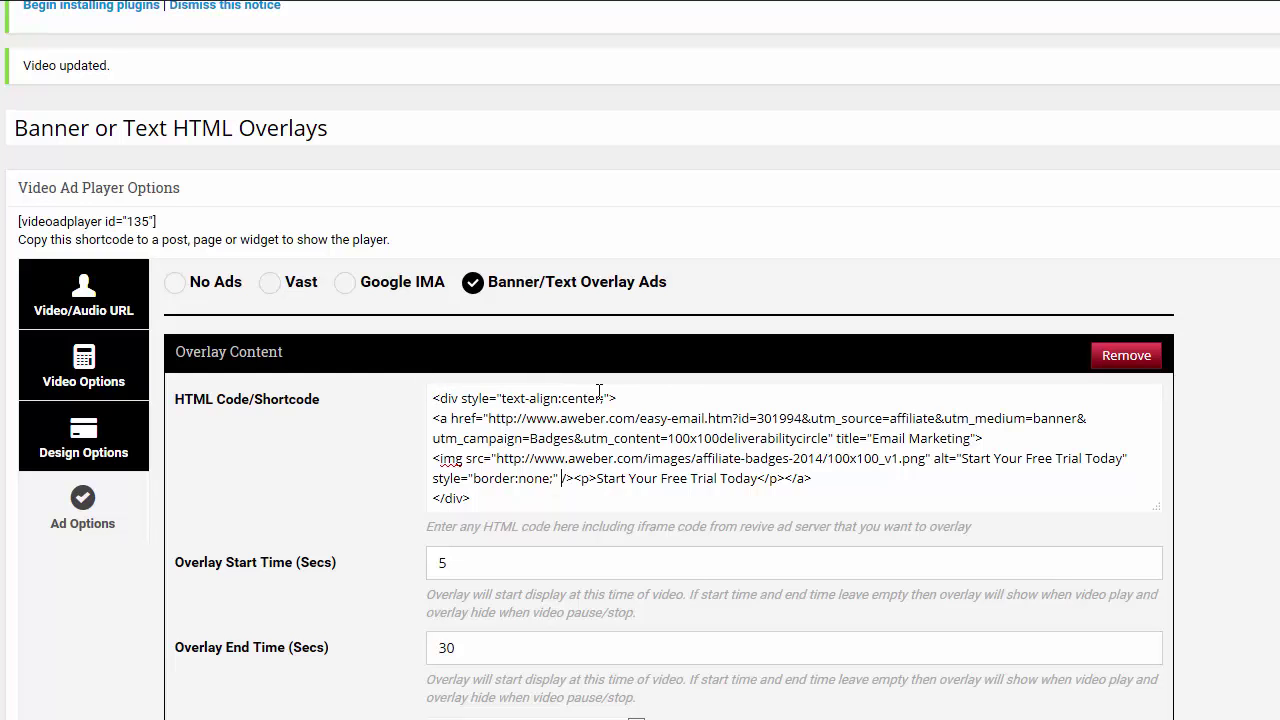
left_click_drag(595, 398, 561, 405)
type("left")
left_click_drag(598, 480, 757, 474)
left_click(757, 477)
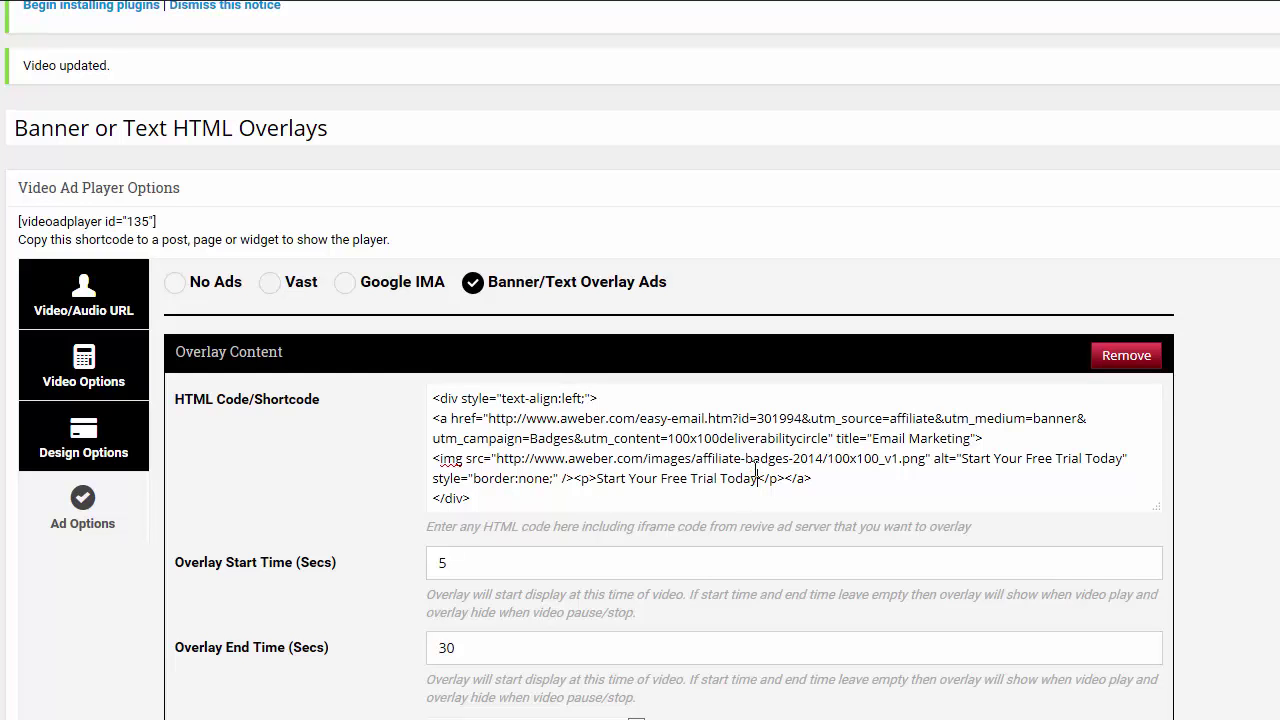